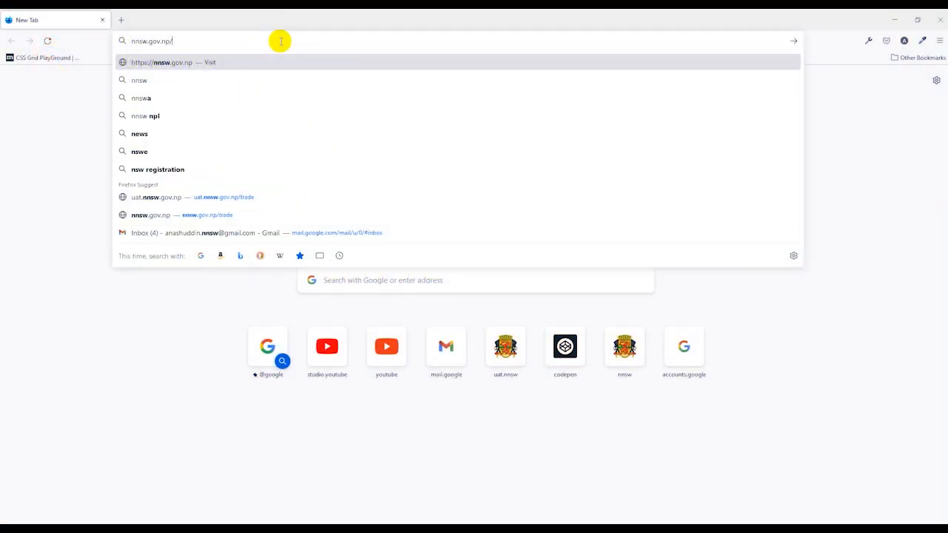
- Open nnsw.gov.np and go to the online submission service for License, Permit, Certificate & Others
key("Return")
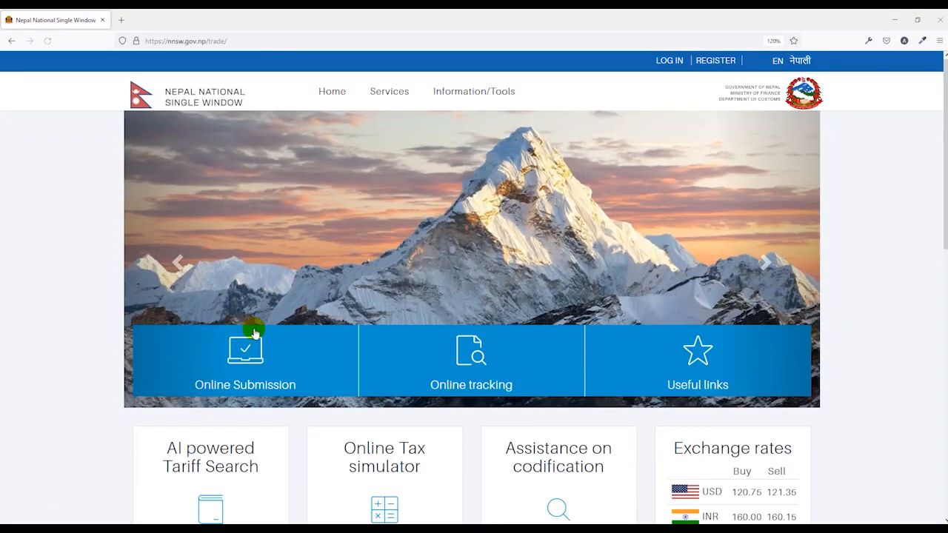
left_click(261, 390)
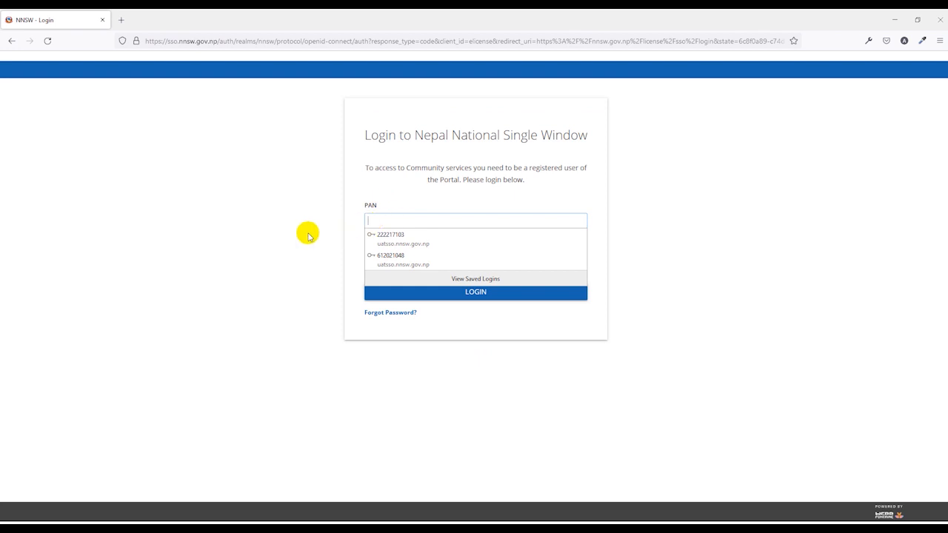
left_click(305, 234)
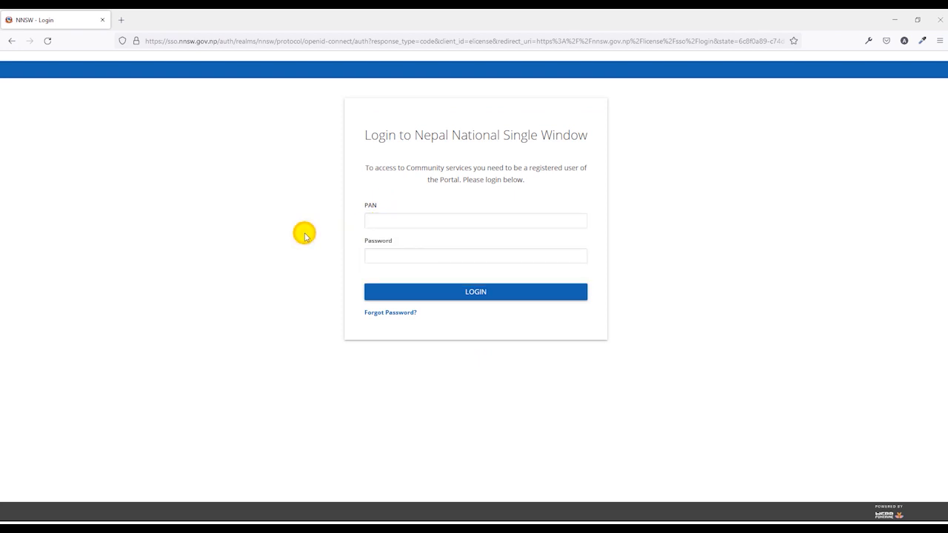
- Log in to Nepal National Single Window with the account's PAN and password
left_click(385, 220)
left_click(391, 254)
left_click(445, 297)
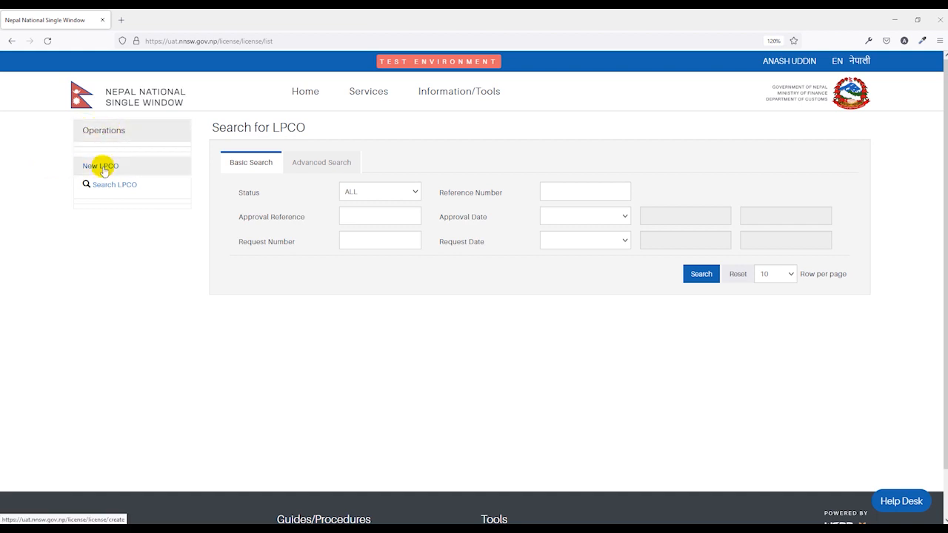
- Start a new LPCO application of type 960, Recommendation Letter from Pesticide Management and Registration Section
left_click(104, 169)
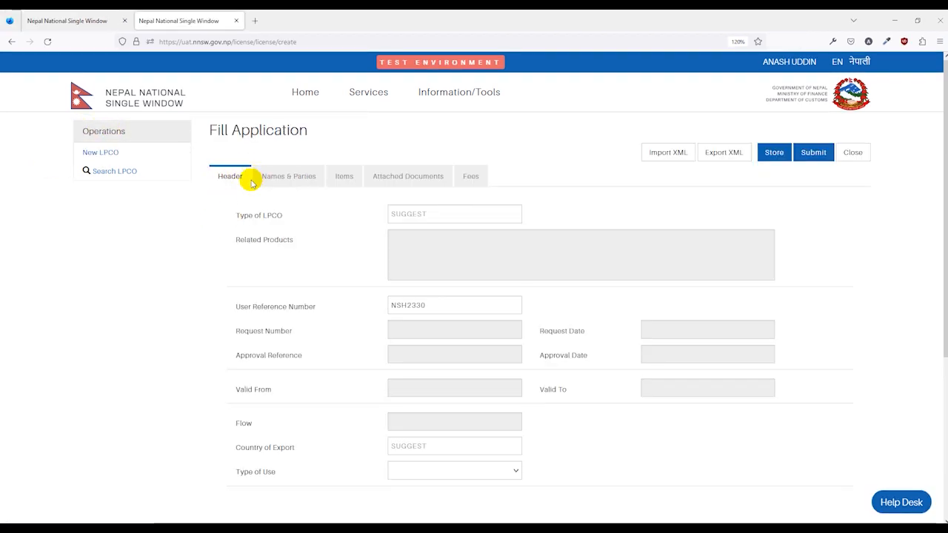
left_click(434, 214)
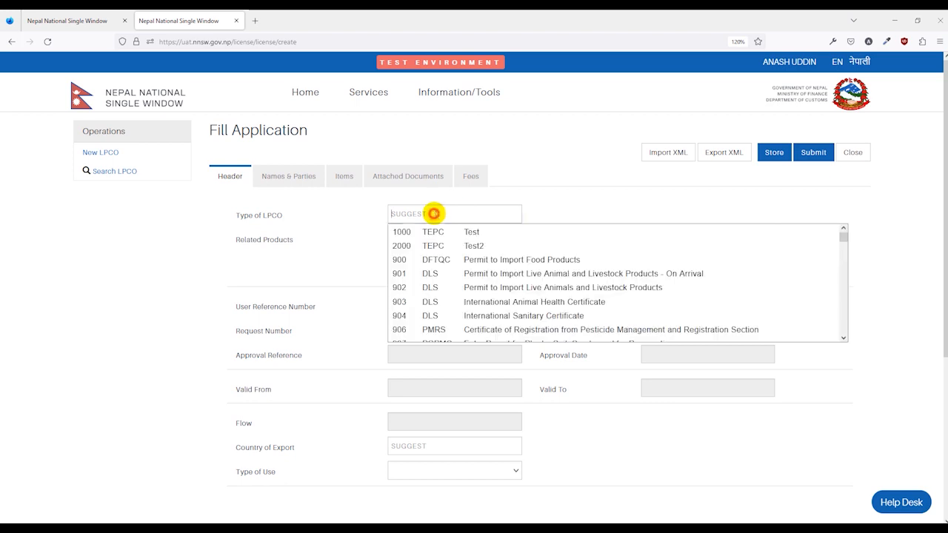
type("906")
key("BackSpace")
key("BackSpace")
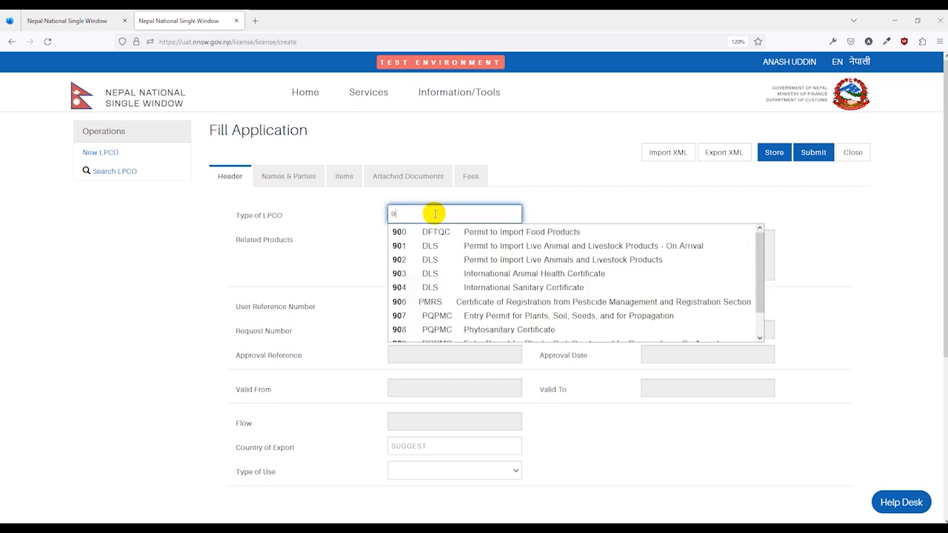
type("60")
left_click(468, 233)
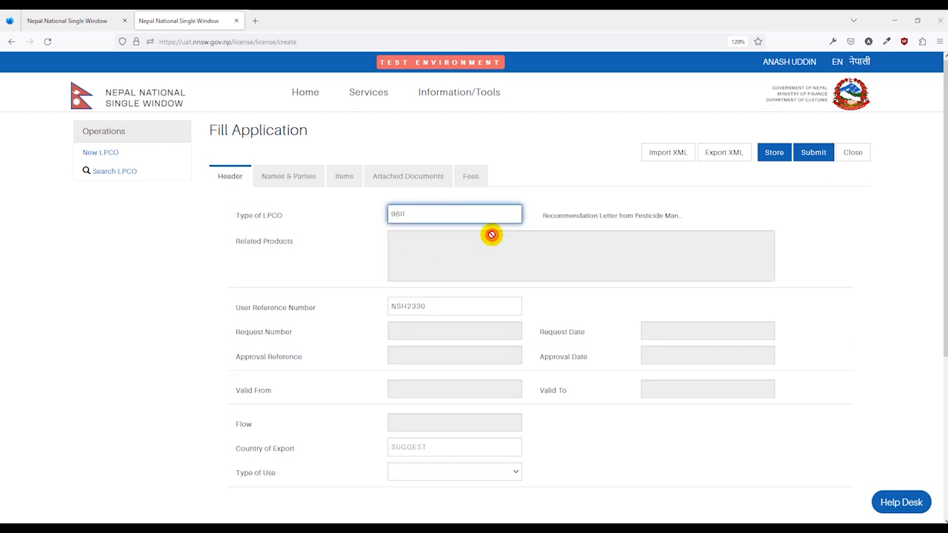
scroll(366, 264, "down", 1)
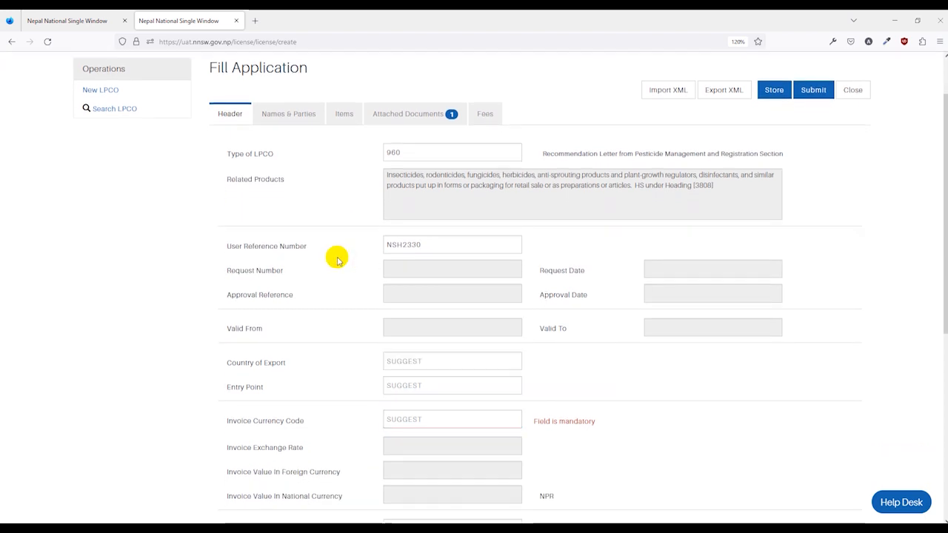
scroll(351, 195, "up", 1)
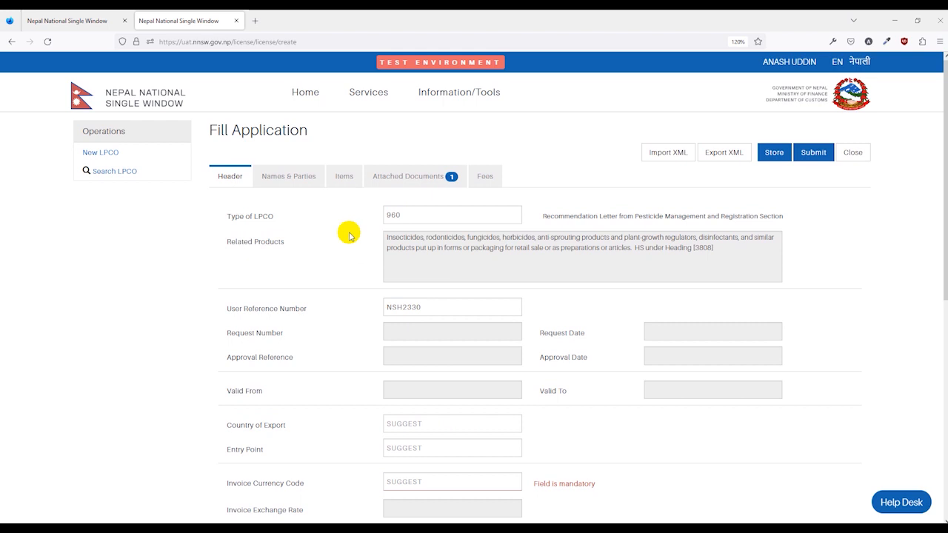
- Change the Type of LPCO to 906, Certificate of Registration from Pesticide Management and Registration Section
left_click(424, 214)
key("BackSpace")
key("BackSpace")
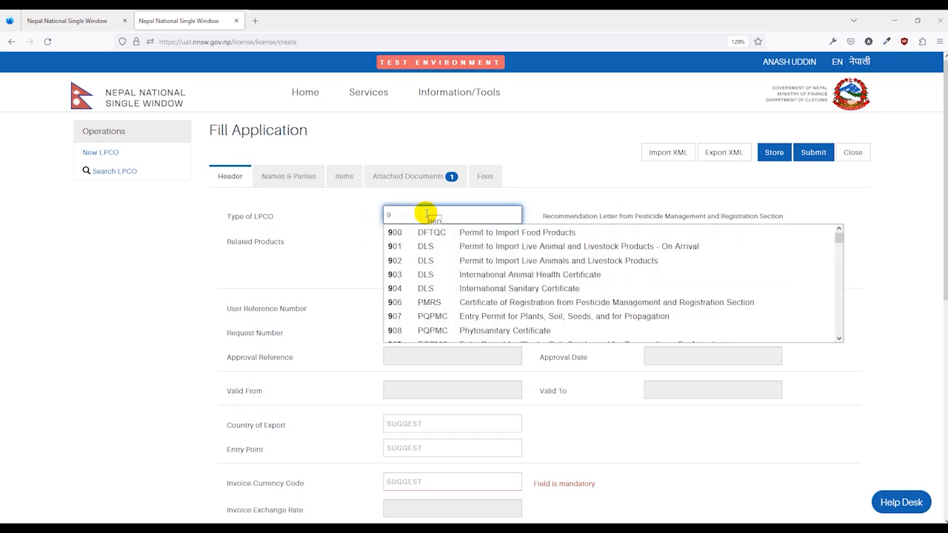
type("06")
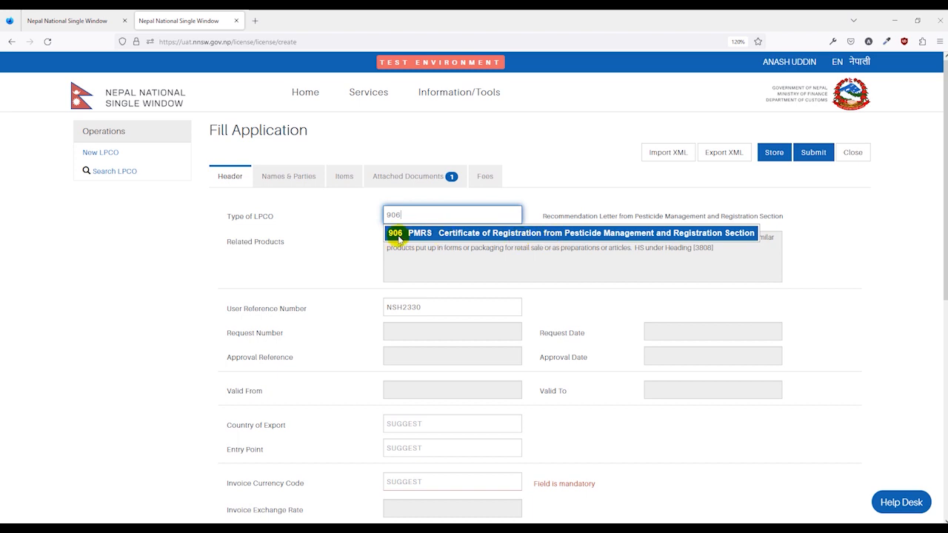
left_click(515, 239)
- Set the Type of LPCO back to 960, the recommendation letter
left_click(449, 217)
key("BackSpace")
key("BackSpace")
type("60")
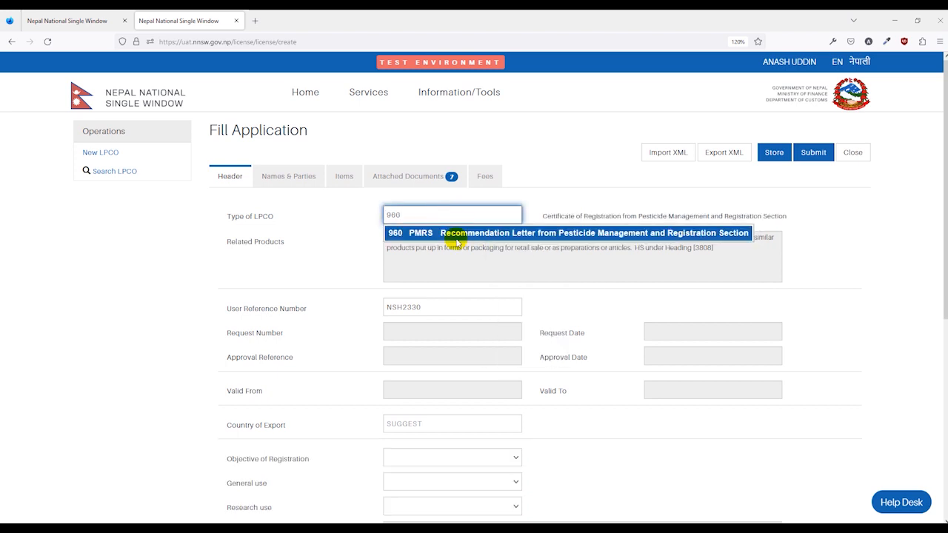
left_click(457, 238)
- Replace the User Reference Number in the application header with PMRS11
scroll(326, 251, "down", 1)
left_click(419, 249)
left_click_drag(425, 248, 376, 249)
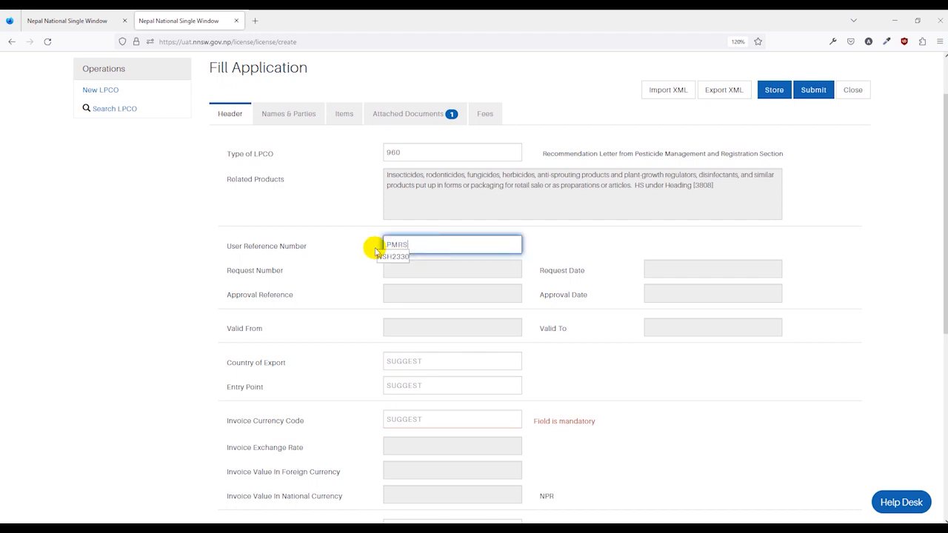
type("PMRS11")
left_click(430, 245)
- Set the Country of Export to IN (India) and the Entry Point to BRJ03, Birgunj Customs Office, ICP
scroll(346, 261, "down", 1)
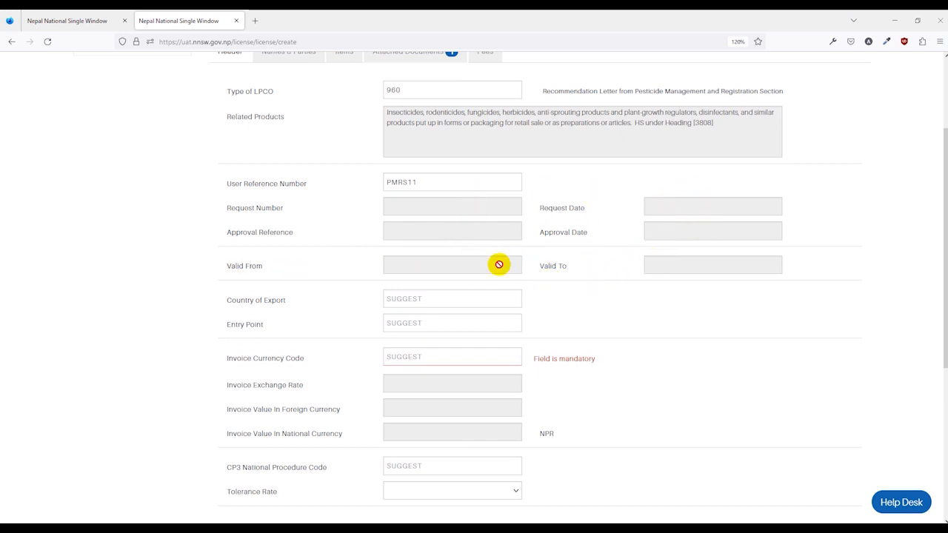
scroll(434, 250, "down", 1)
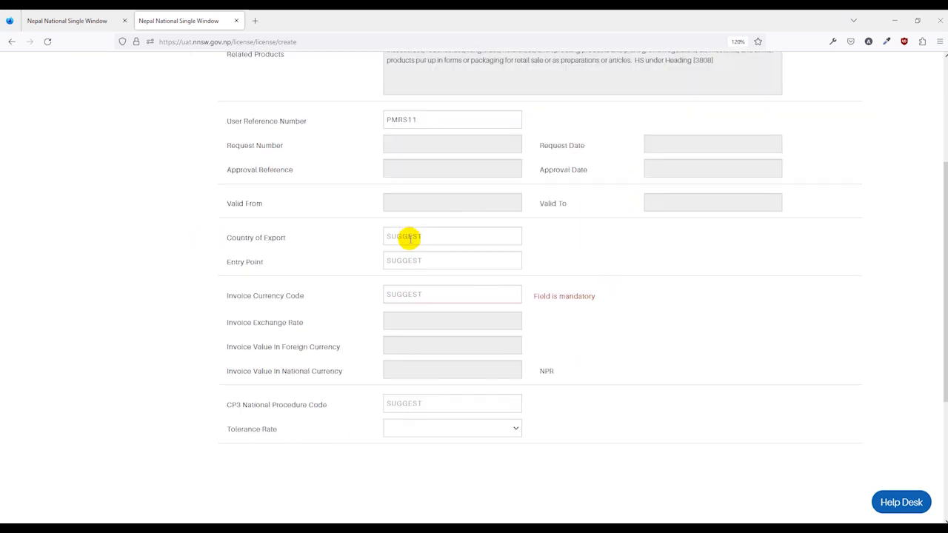
left_click(408, 235)
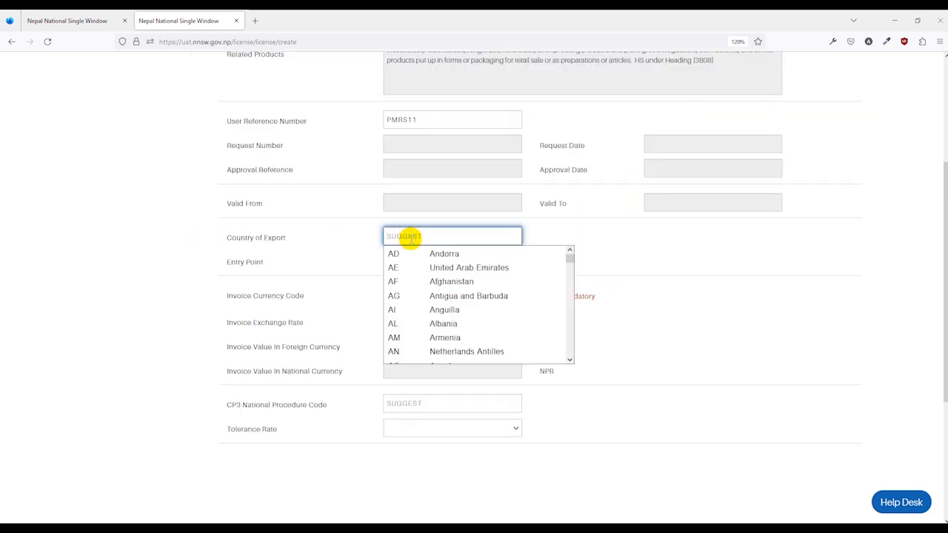
key("Return")
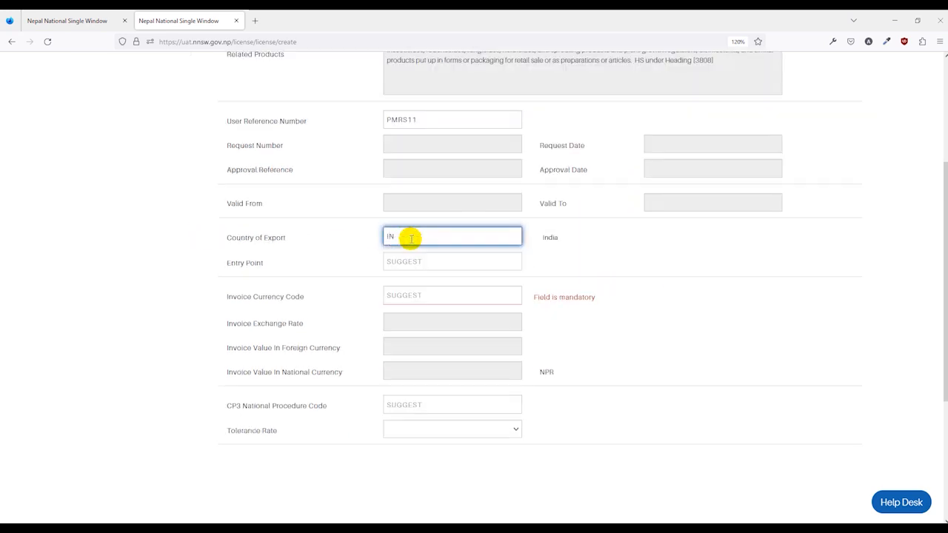
left_click(410, 261)
type("BRJ")
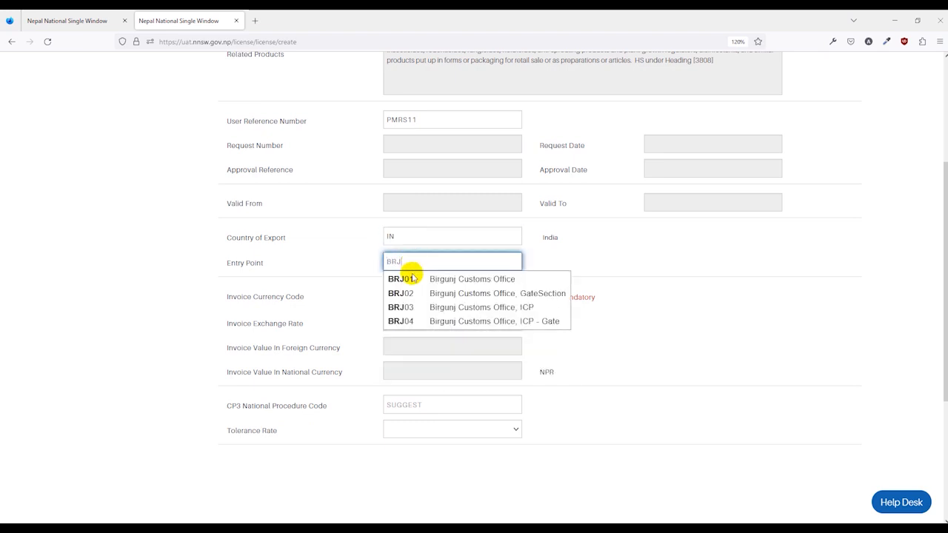
left_click(421, 320)
- Set the Invoice Currency Code to INR, Indian Rupee
scroll(555, 285, "down", 1)
scroll(555, 285, "down", 1)
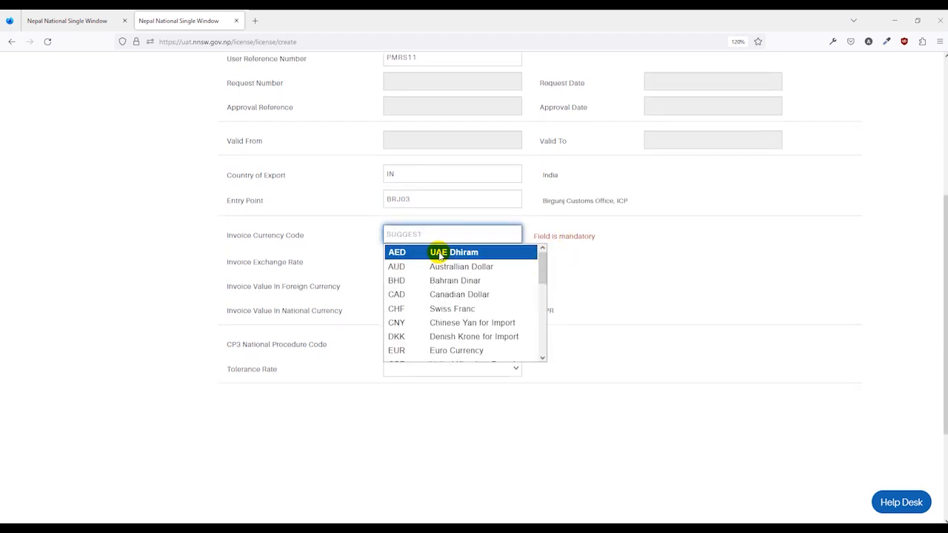
type("INR")
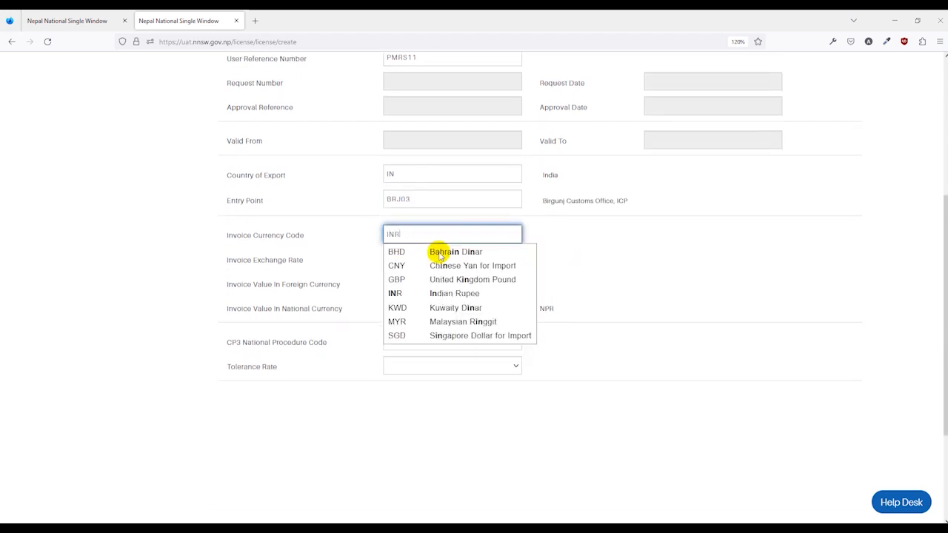
left_click(440, 254)
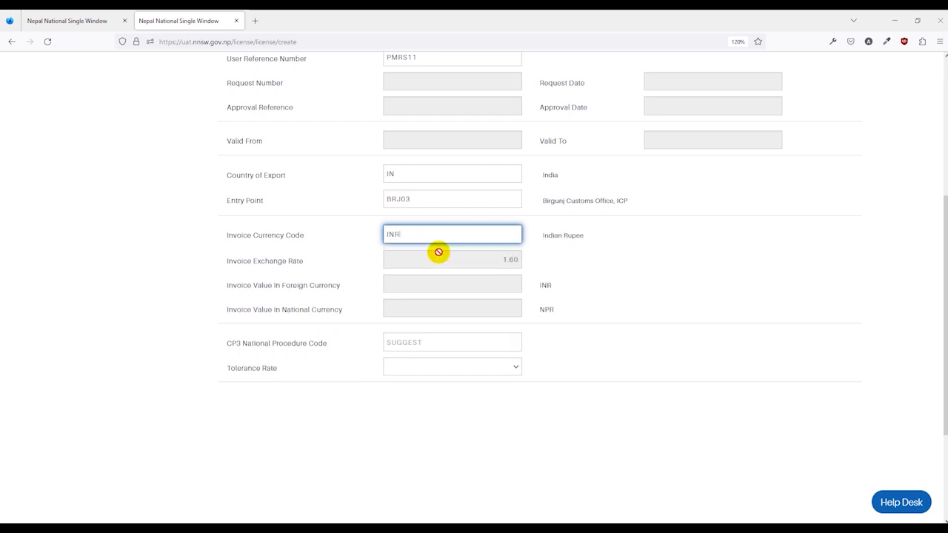
left_click(599, 274)
- Set the CP3 National Procedure Code to 323 and the Tolerance Rate to 10%
scroll(599, 274, "down", 2)
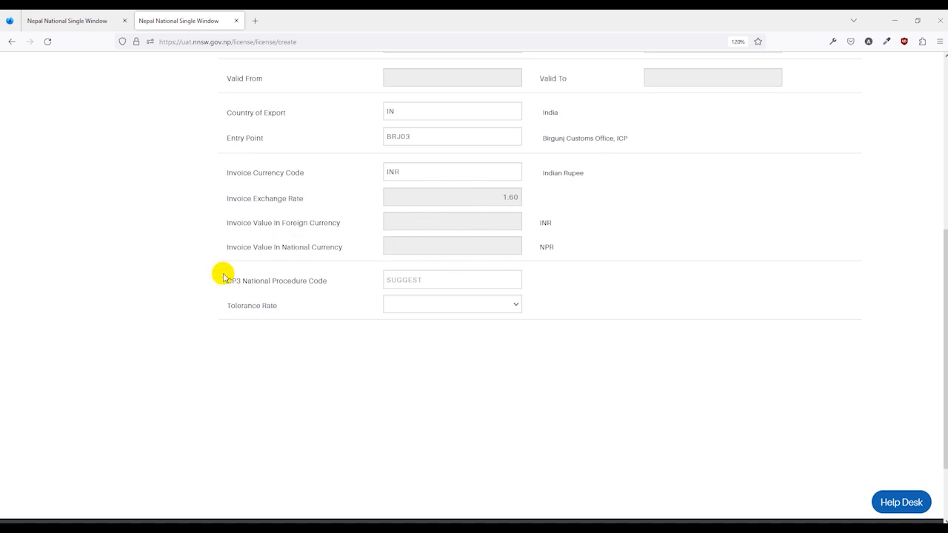
left_click(417, 280)
left_click(482, 299)
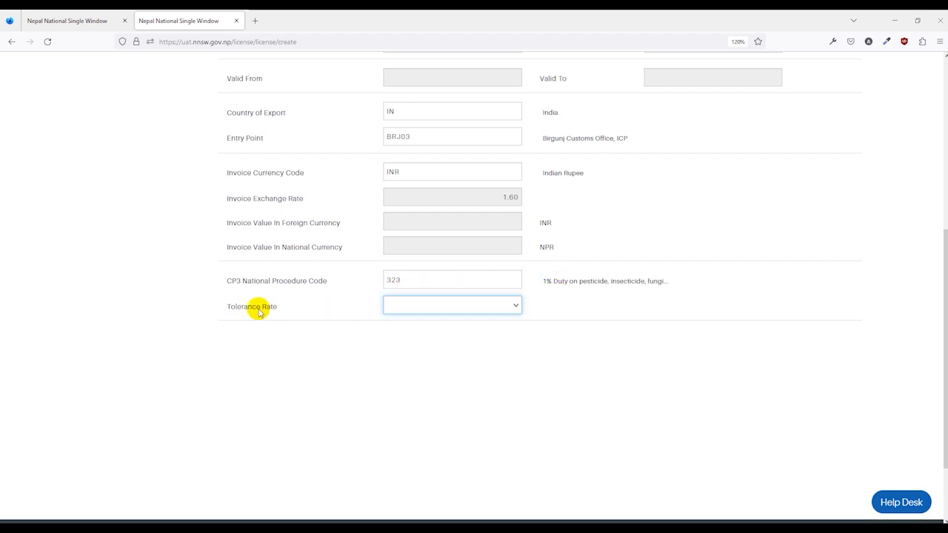
left_click(458, 308)
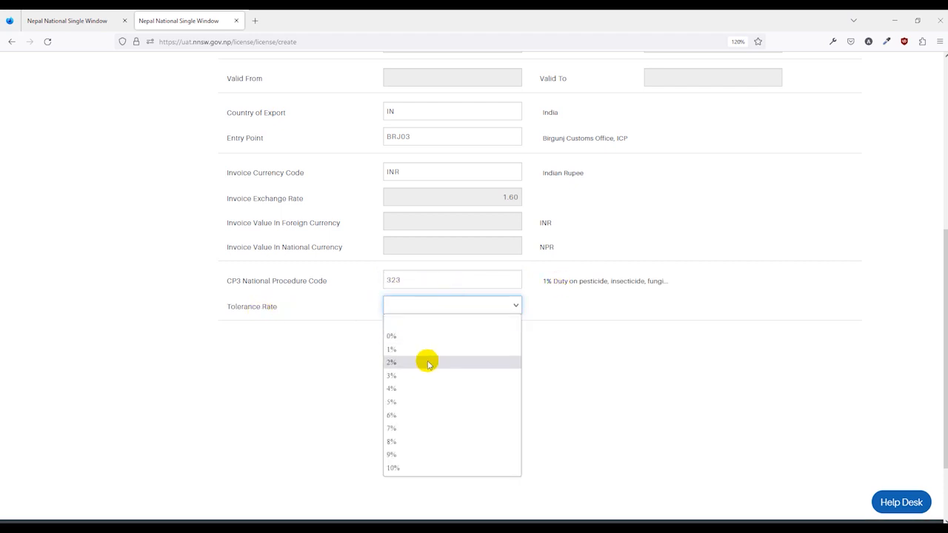
left_click(409, 468)
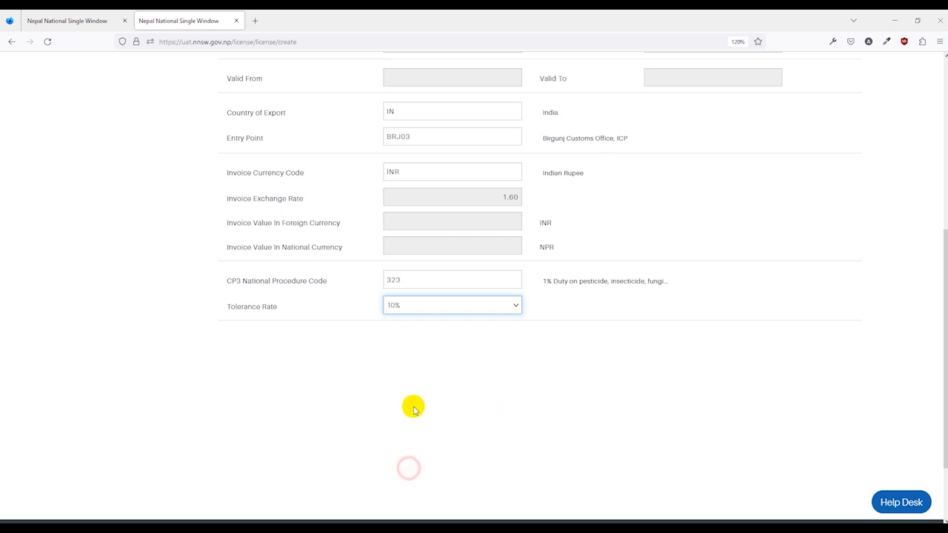
- In Names & Parties, enter "ABC Company, Delhi, India" as exporter name and address and fill in the company e-mail
scroll(412, 391, "up", 5)
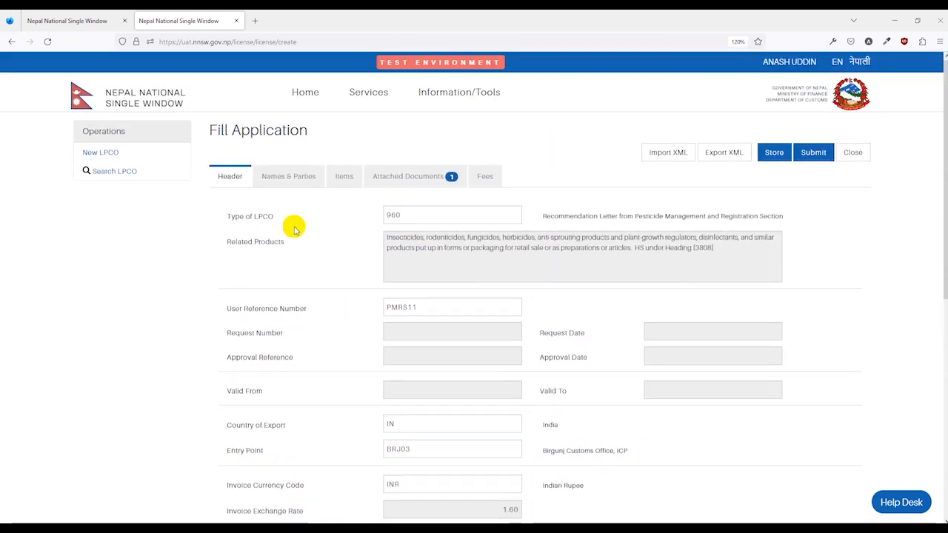
left_click(274, 178)
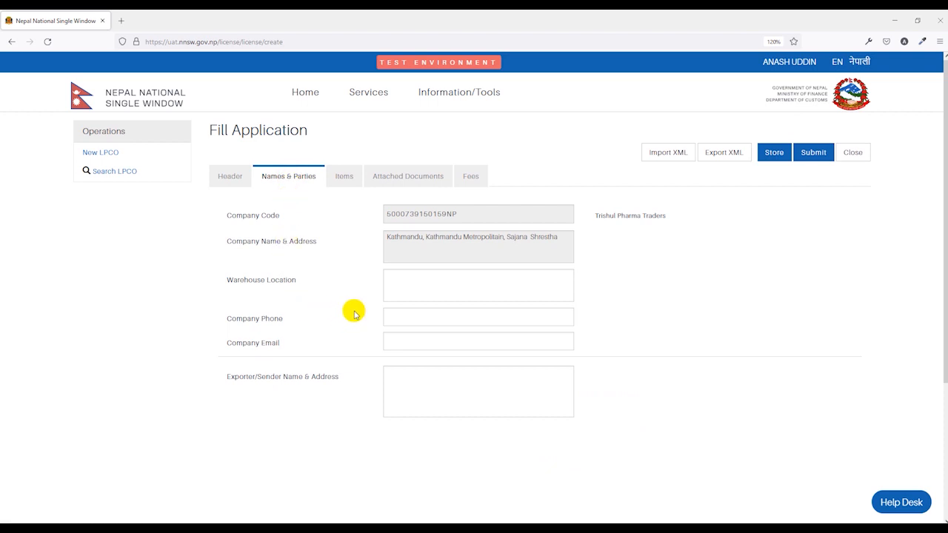
left_click(354, 314)
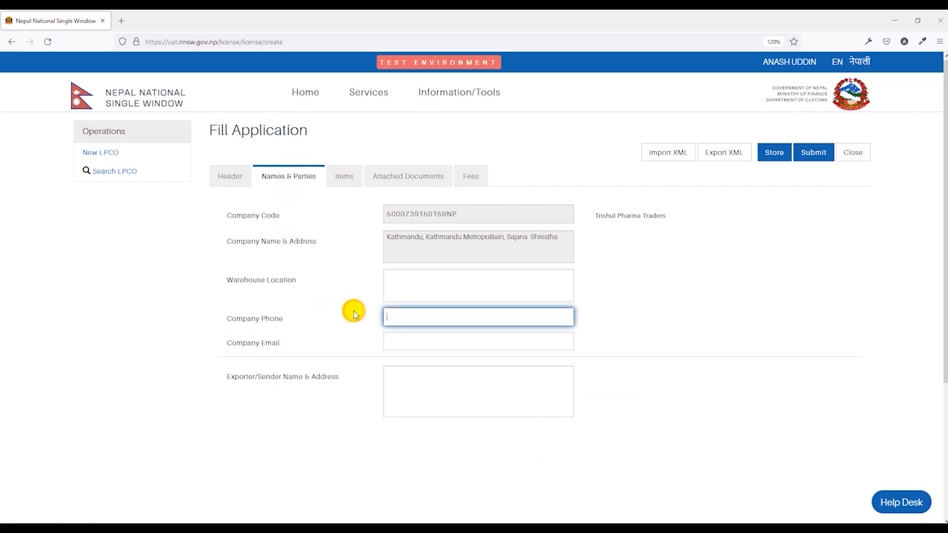
left_click(395, 385)
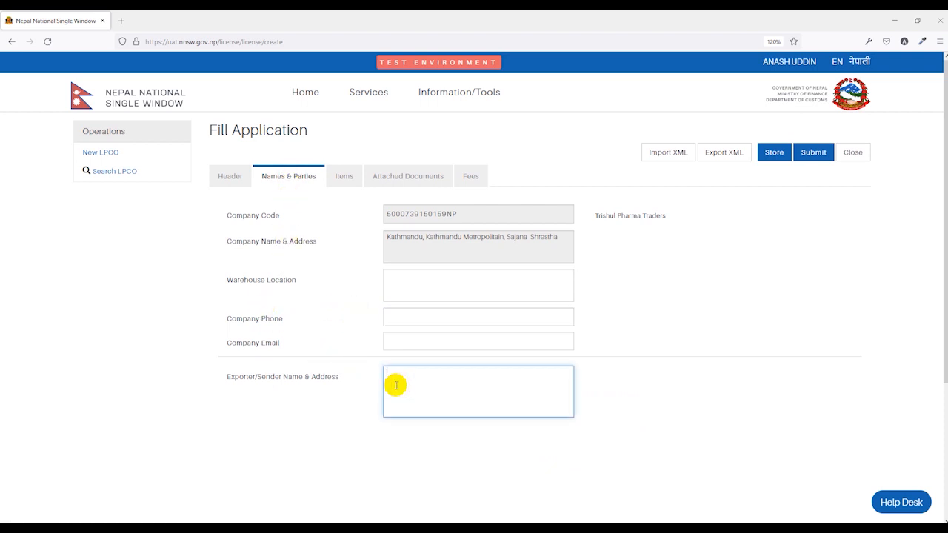
type("ABC Company, Delhi, India")
left_click(400, 342)
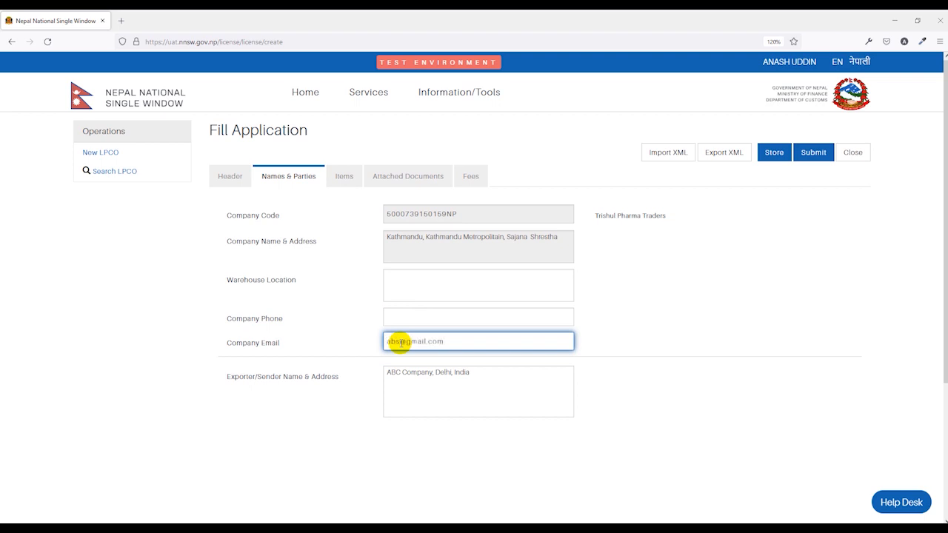
left_click(619, 287)
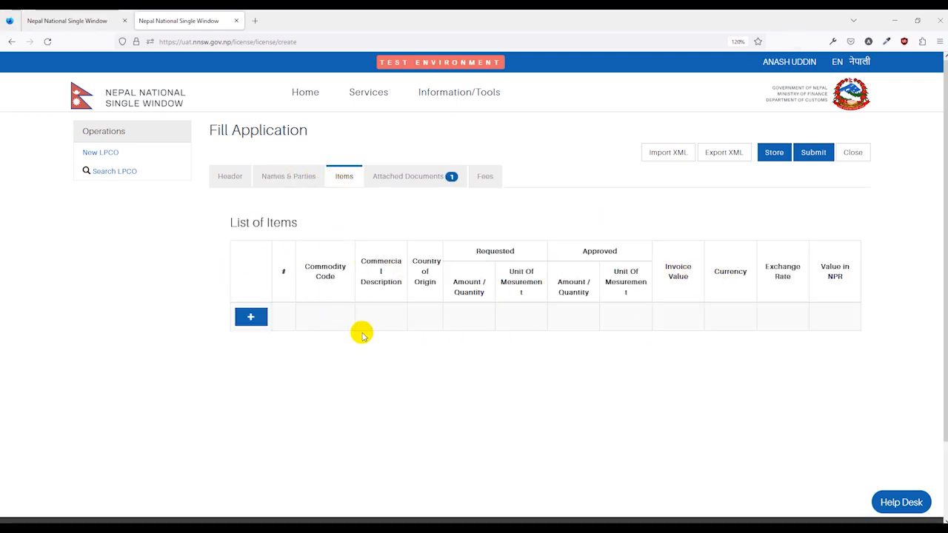
- Add an item and fill its Approval Reference From Registration with the approval reference copied from the approved type 906 LPCO
left_click(251, 317)
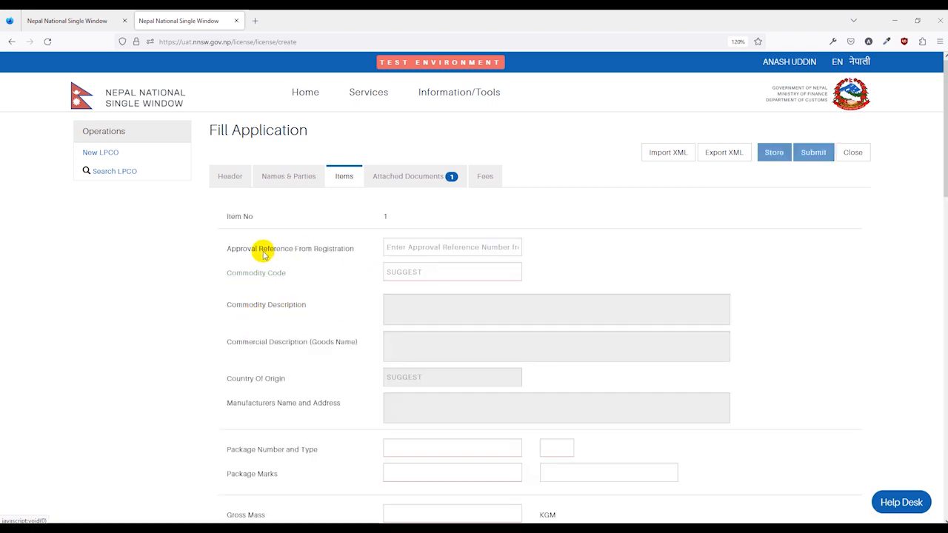
left_click(93, 16)
scroll(186, 194, "down", 3)
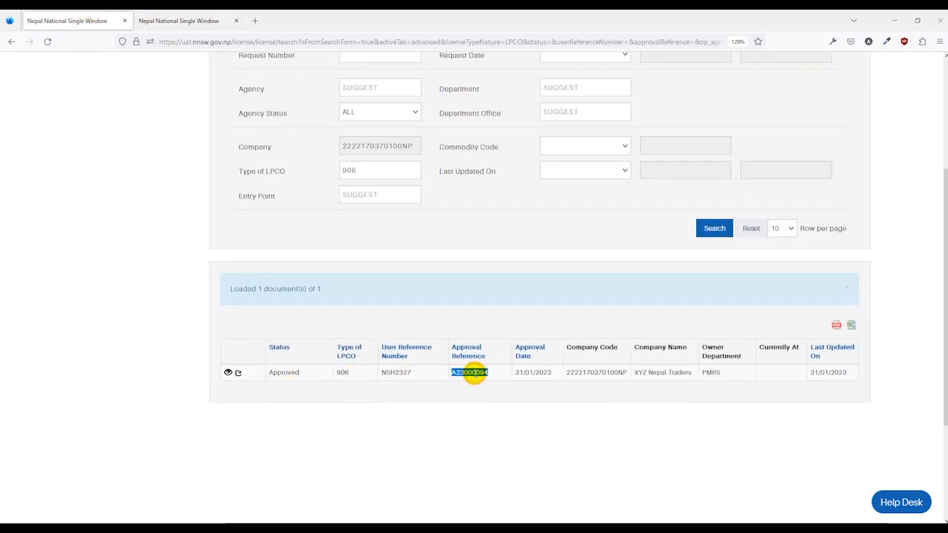
left_click(220, 14)
left_click(406, 248)
left_click(597, 257)
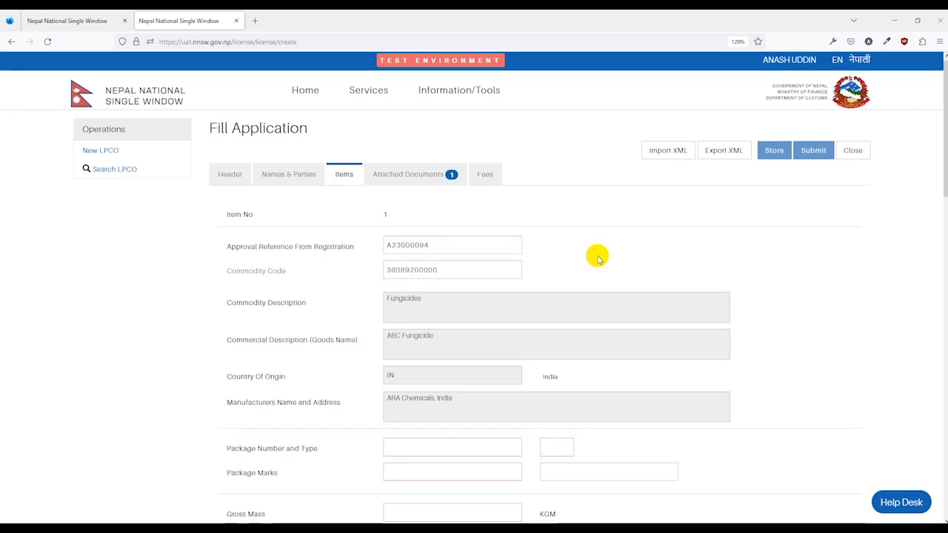
scroll(442, 299, "down", 5)
scroll(442, 299, "down", 7)
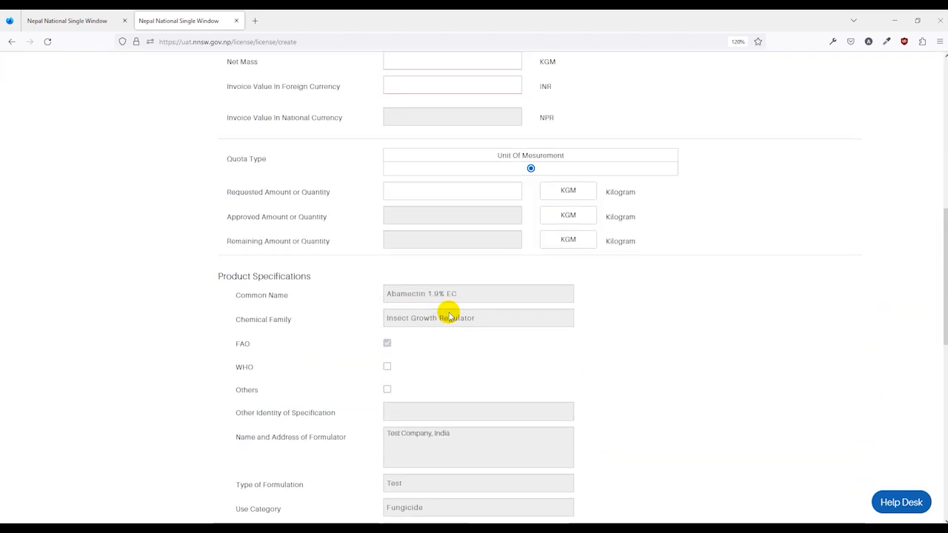
- Set the item's package type to 4C, Box, natural wood, the package number to 100 and the package marks to N/A
scroll(429, 289, "up", 8)
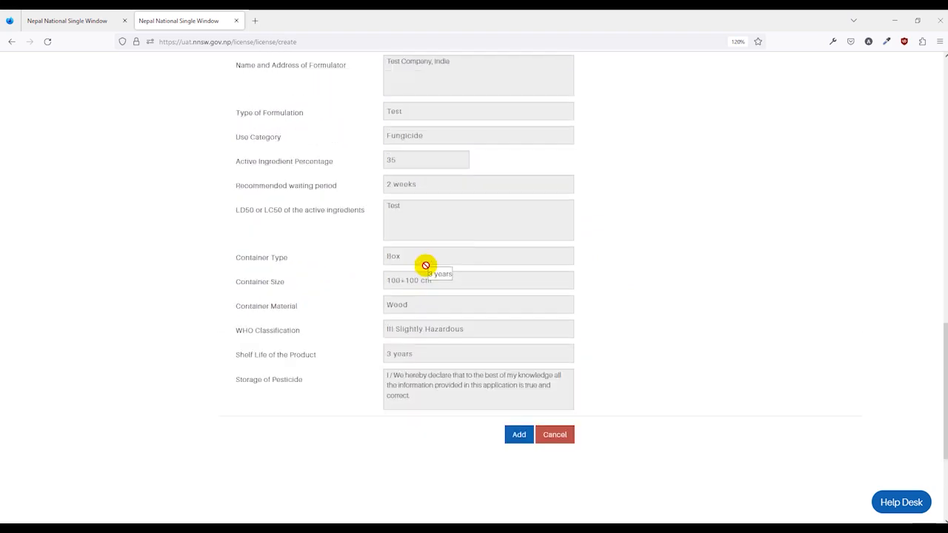
scroll(422, 329, "up", 5)
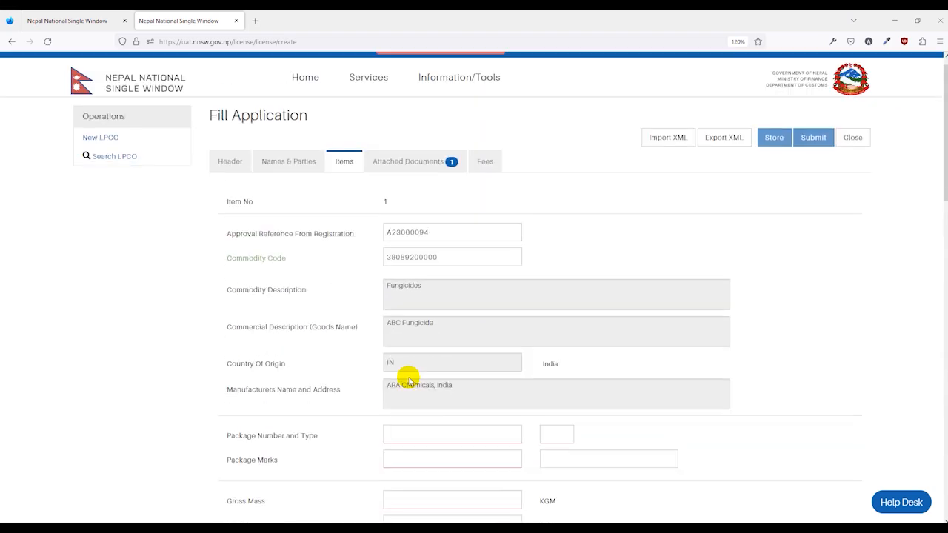
scroll(459, 326, "down", 2)
scroll(404, 296, "down", 2)
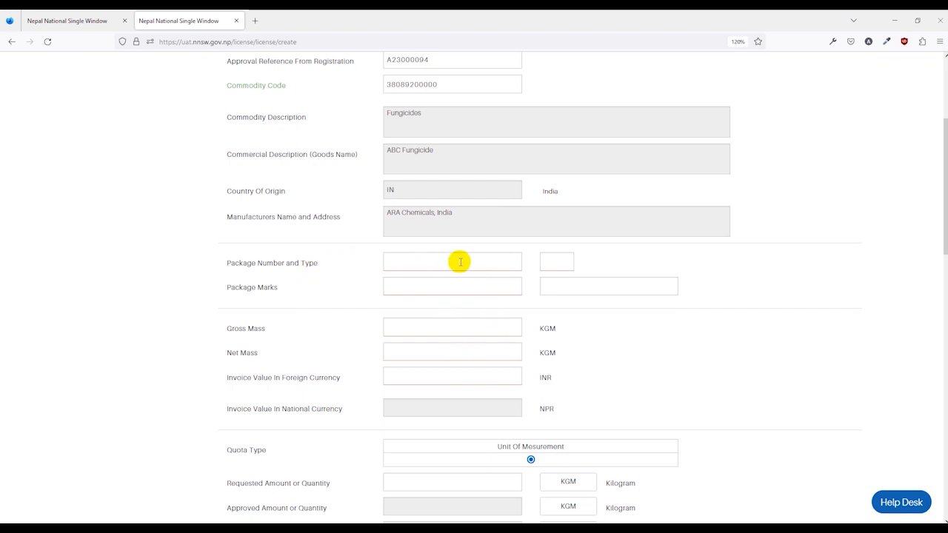
left_click(551, 264)
scroll(615, 308, "down", 4)
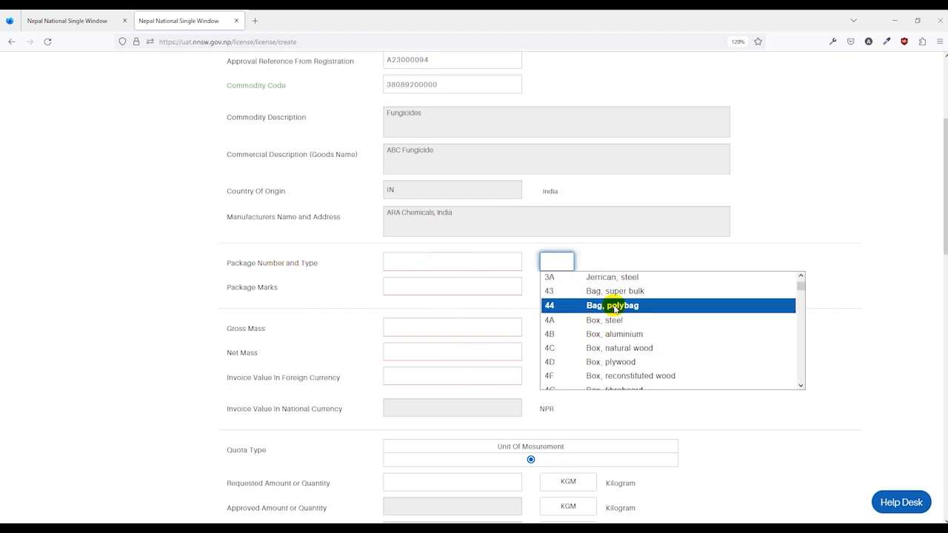
left_click(618, 348)
left_click(489, 264)
type("1")
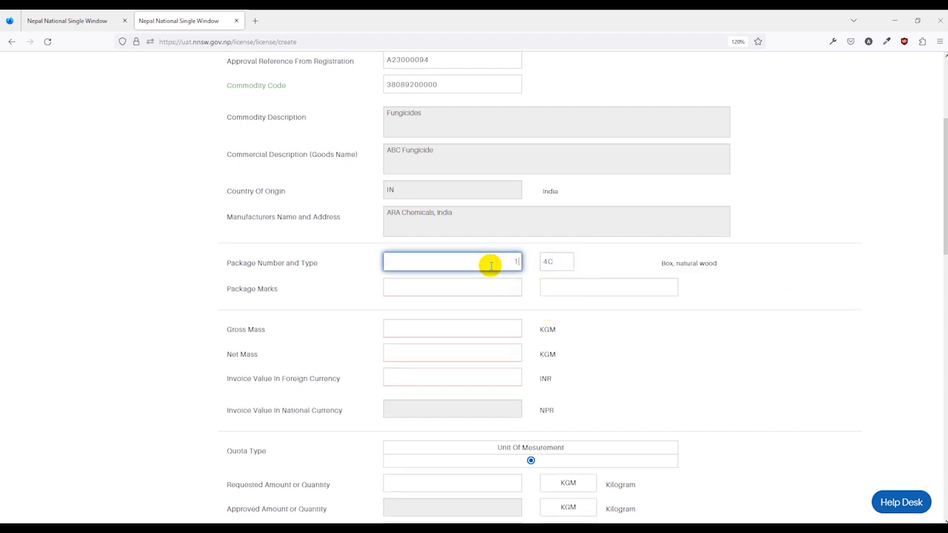
type("00")
left_click(552, 290)
left_click(462, 294)
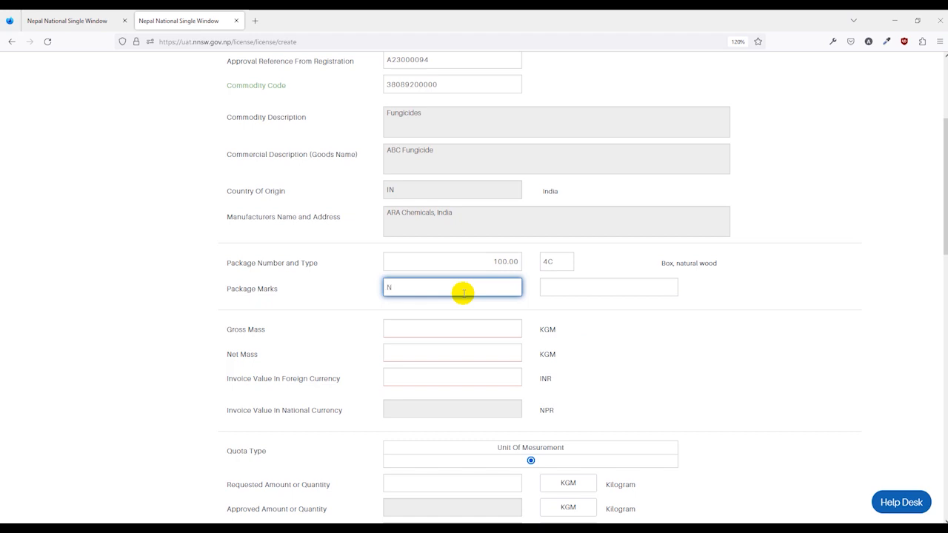
left_click(533, 316)
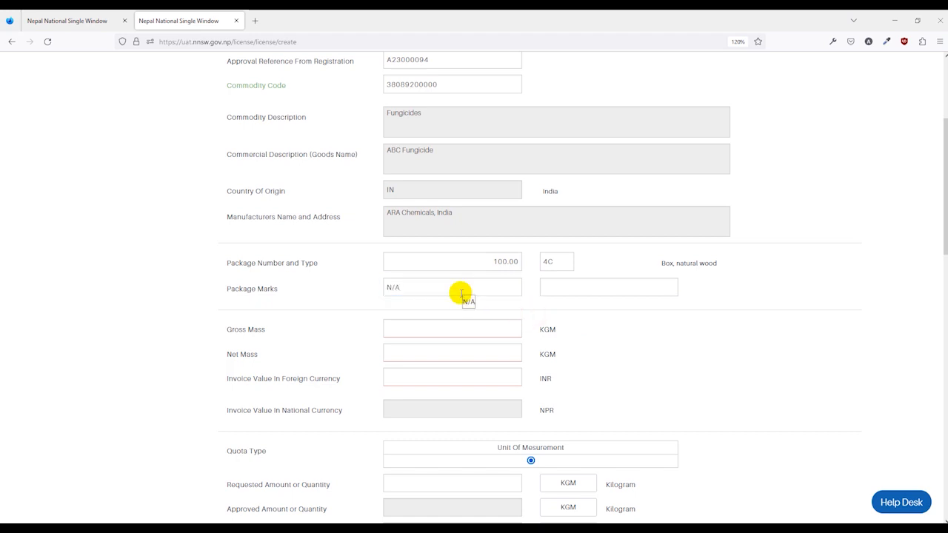
- Enter the item's gross mass of 1,000 KGM, net mass of 900 KGM and foreign-currency invoice value of 1,500,000 INR
scroll(294, 303, "down", 2)
left_click(456, 271)
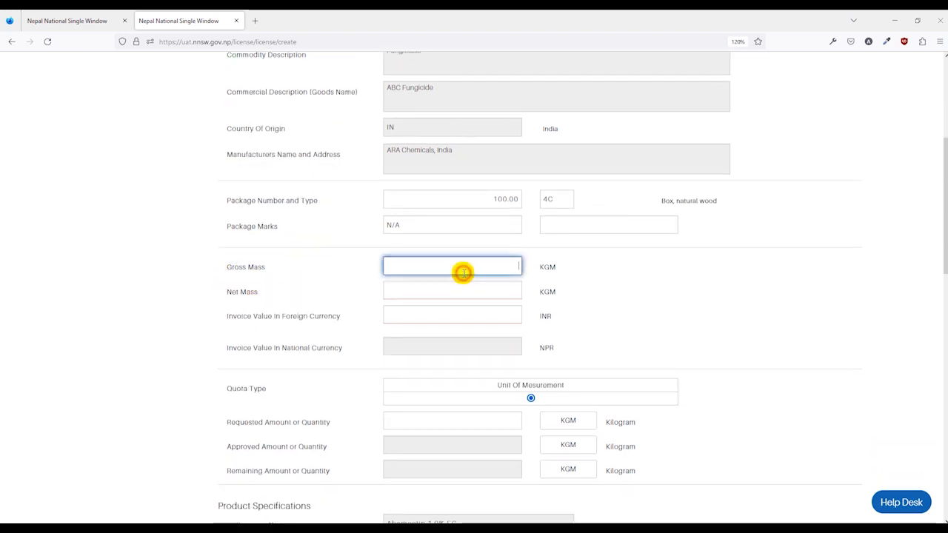
left_click(520, 291)
left_click(482, 314)
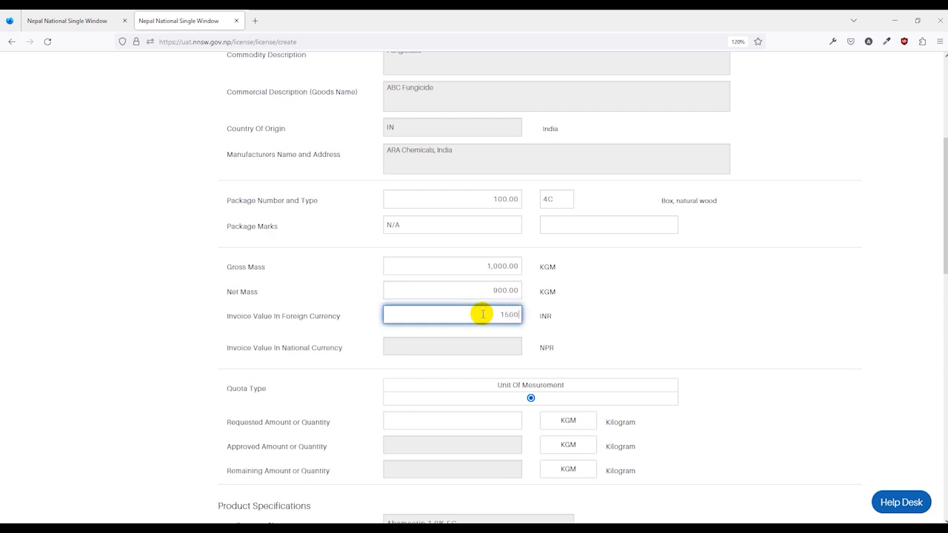
type("1500000")
left_click(621, 313)
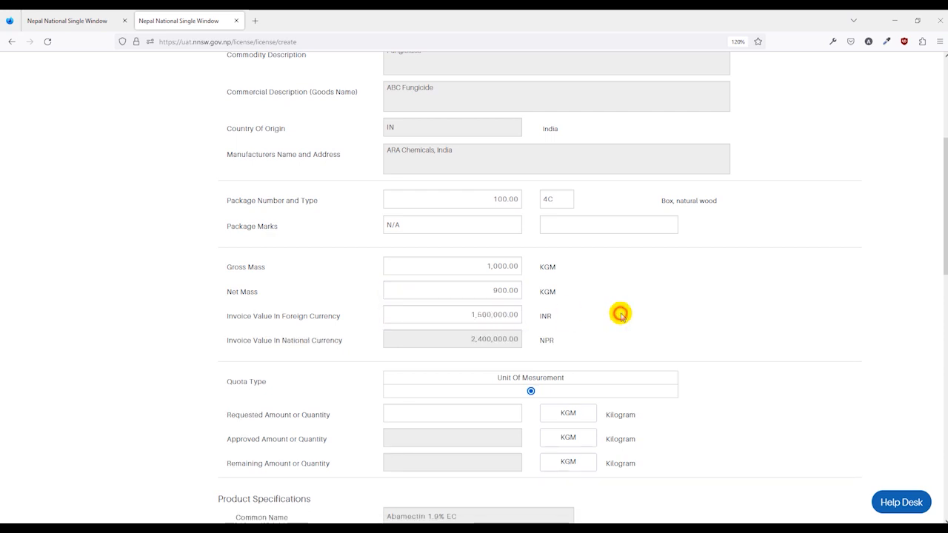
- Set the requested quantity to 1,000 kilograms and add the fungicide item to the application
scroll(592, 296, "down", 2)
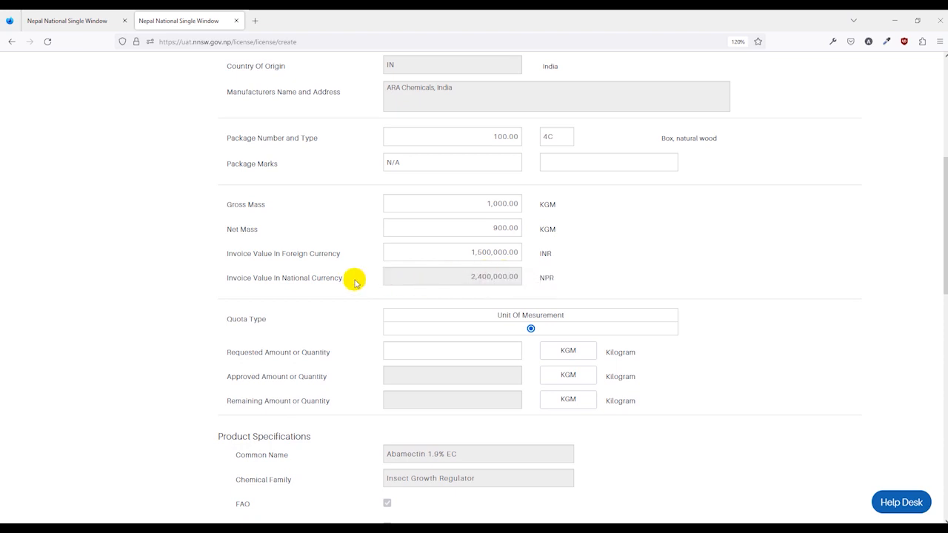
scroll(510, 278, "down", 2)
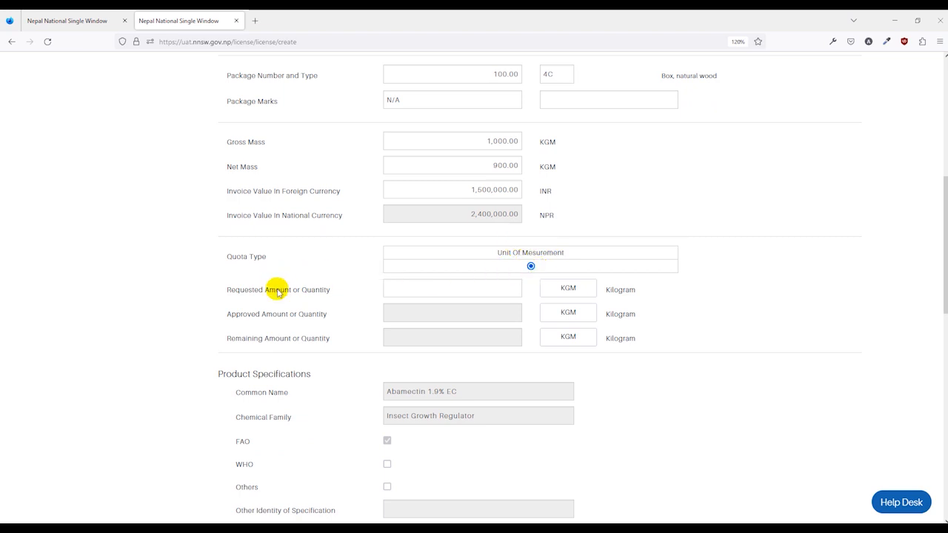
left_click(468, 288)
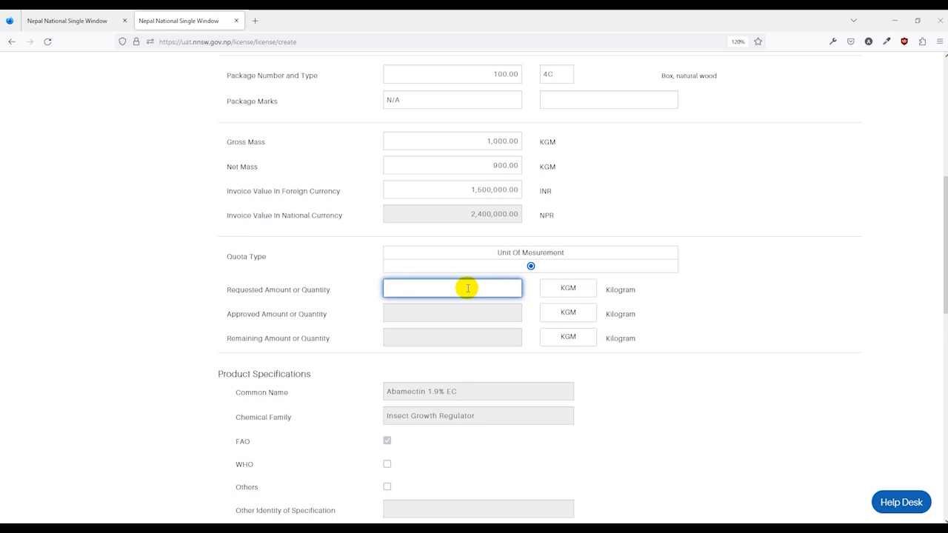
left_click(354, 311)
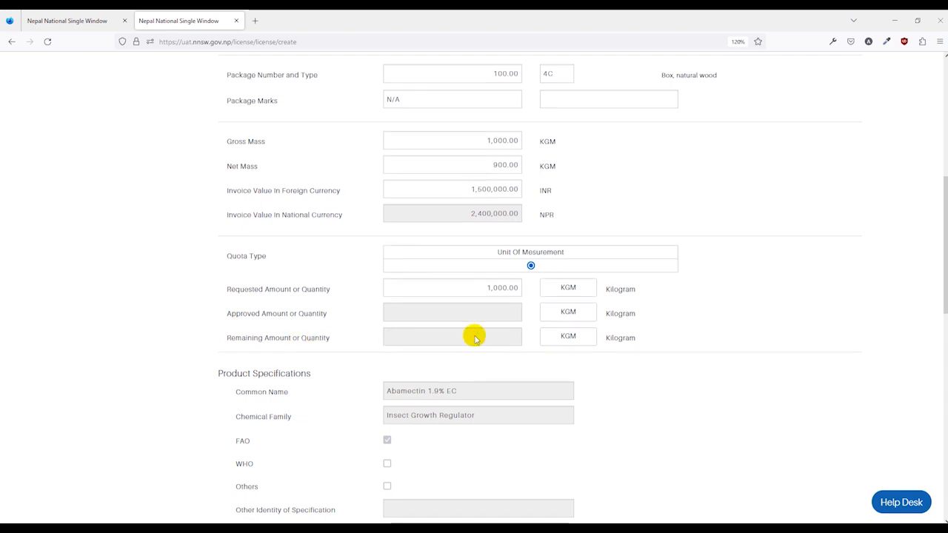
scroll(475, 337, "down", 10)
left_click(518, 342)
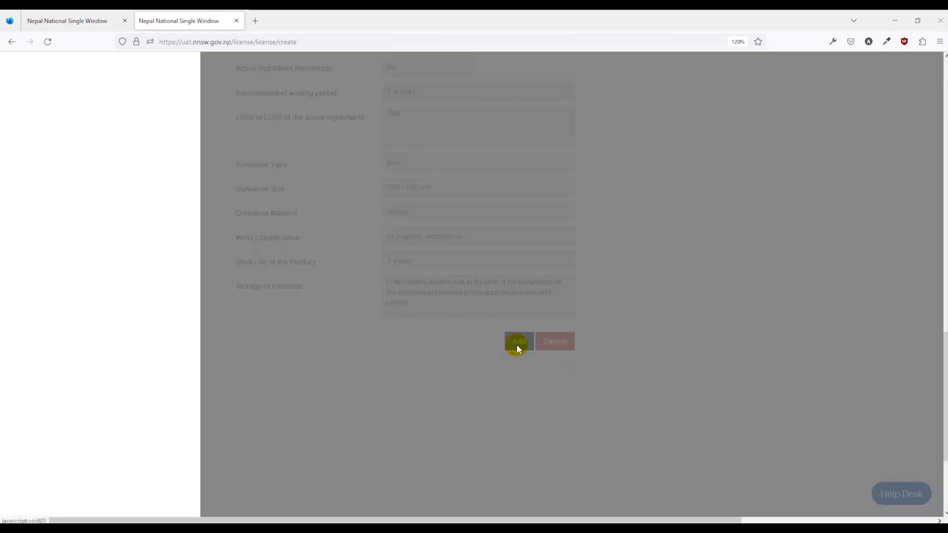
scroll(370, 326, "up", 2)
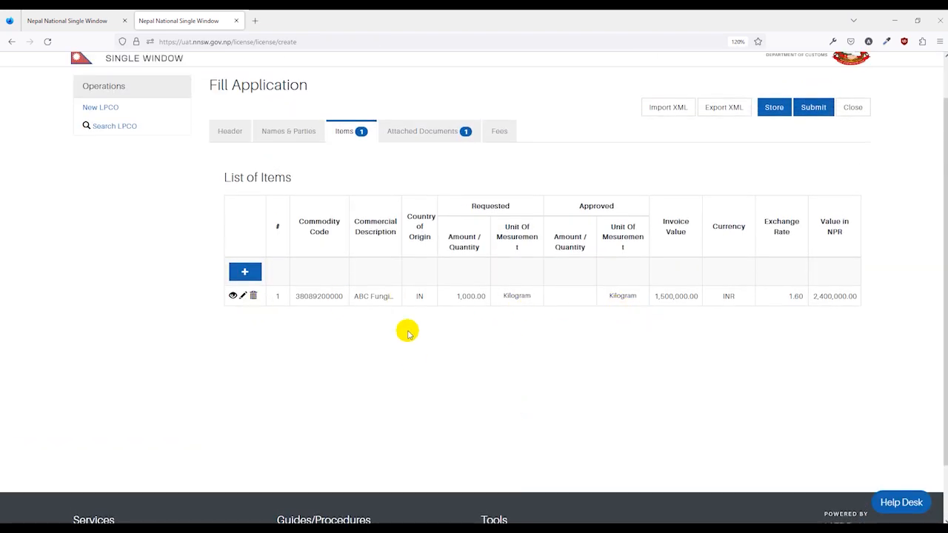
scroll(530, 330, "up", 1)
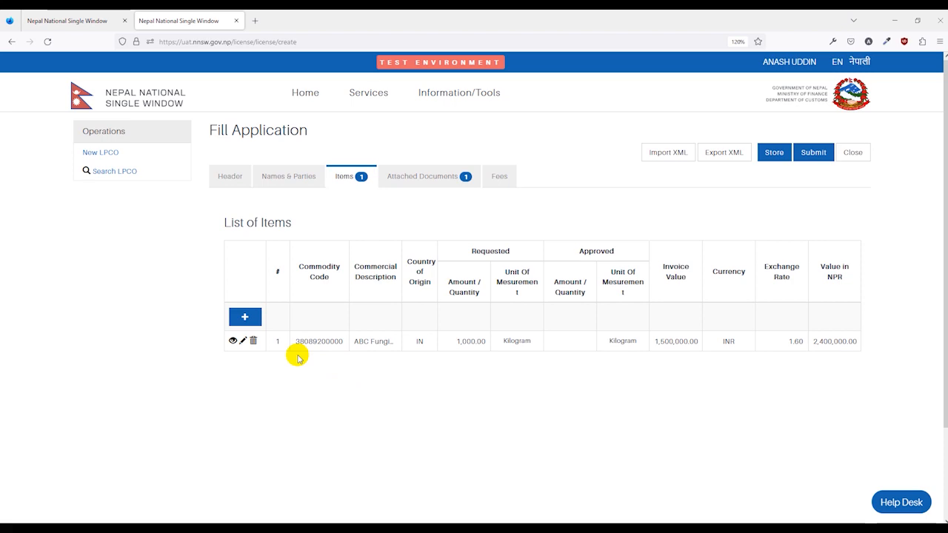
left_click(303, 310)
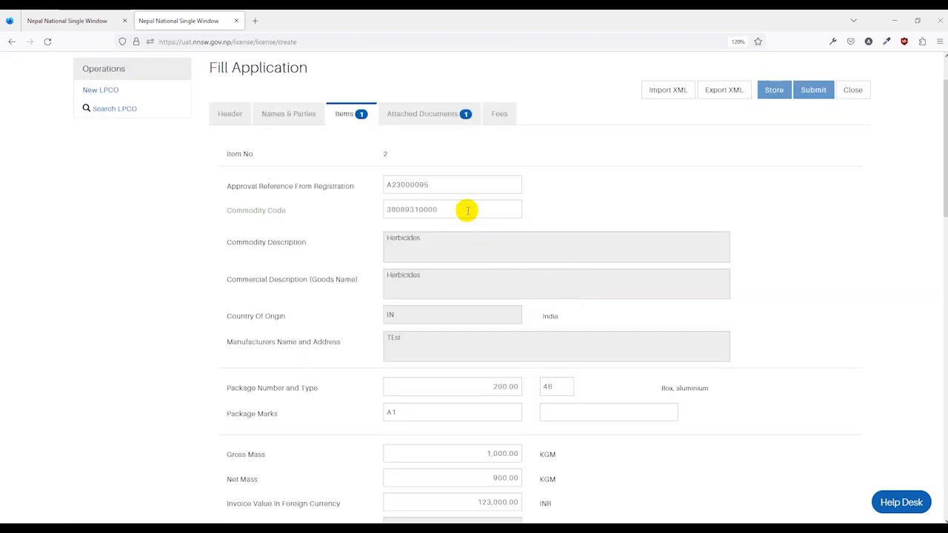
scroll(467, 211, "down", 15)
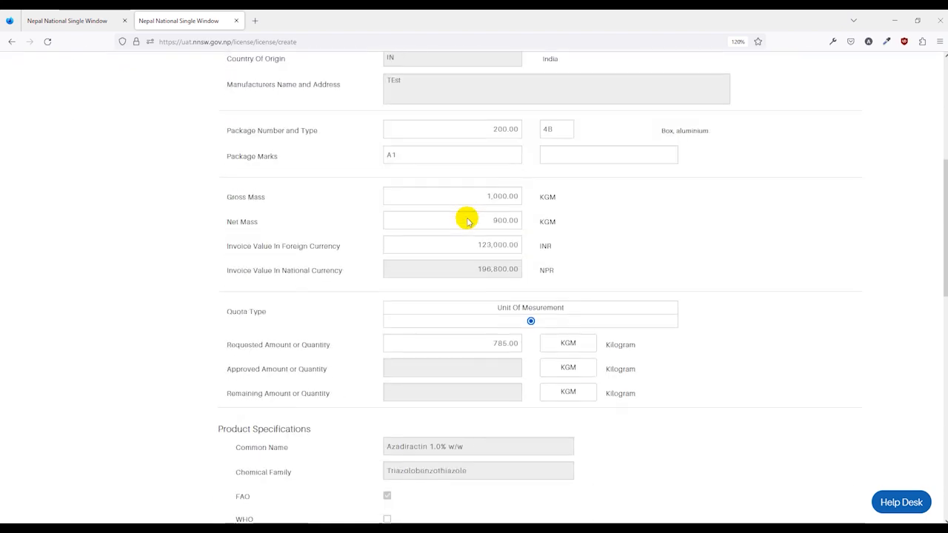
left_click(519, 250)
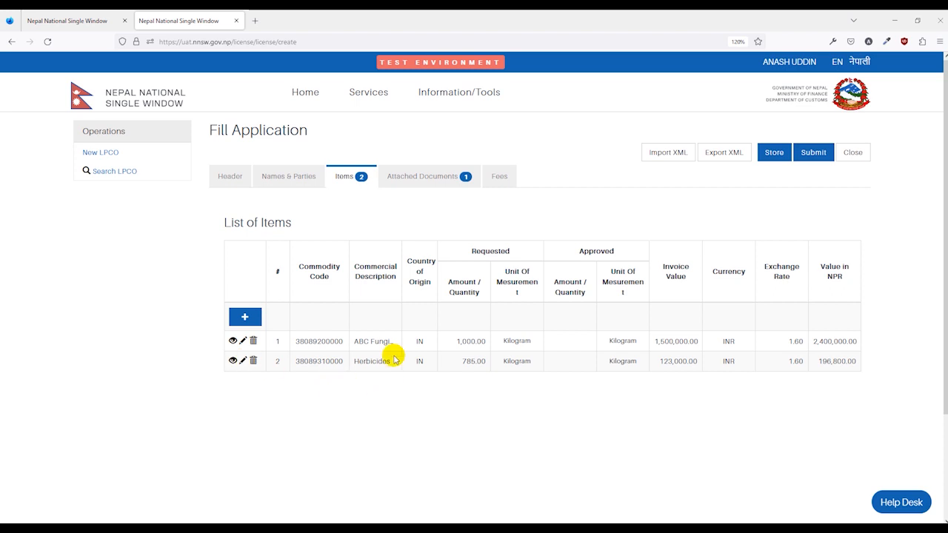
- Complete the attached Documents of Performa Invoice with reference number 123, date 31/01/2023 and the file A23000022.pdf
left_click(432, 181)
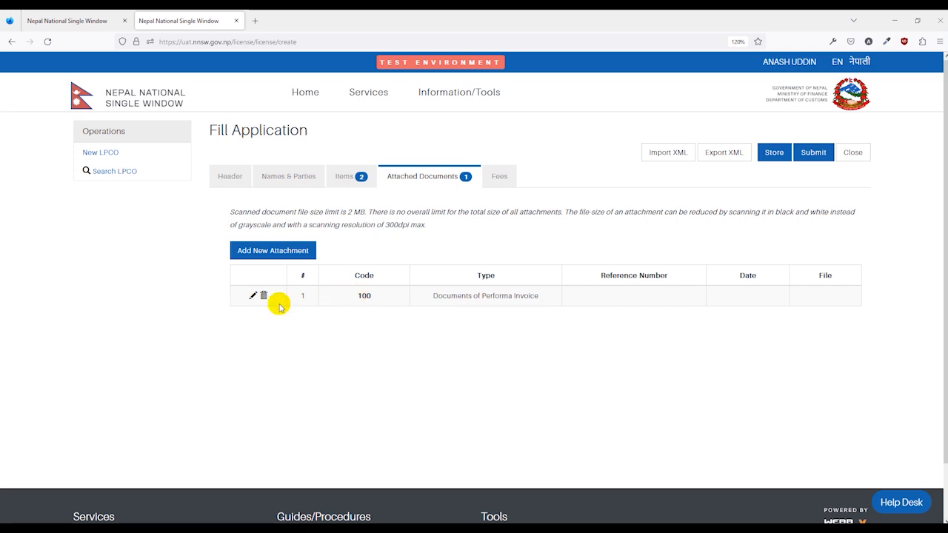
left_click(253, 296)
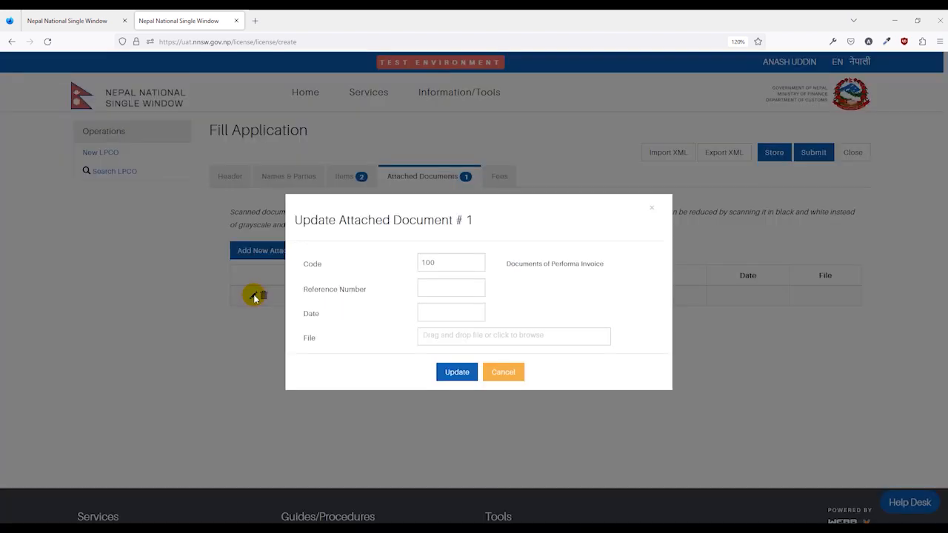
left_click(440, 289)
type("123")
left_click(443, 313)
left_click(467, 441)
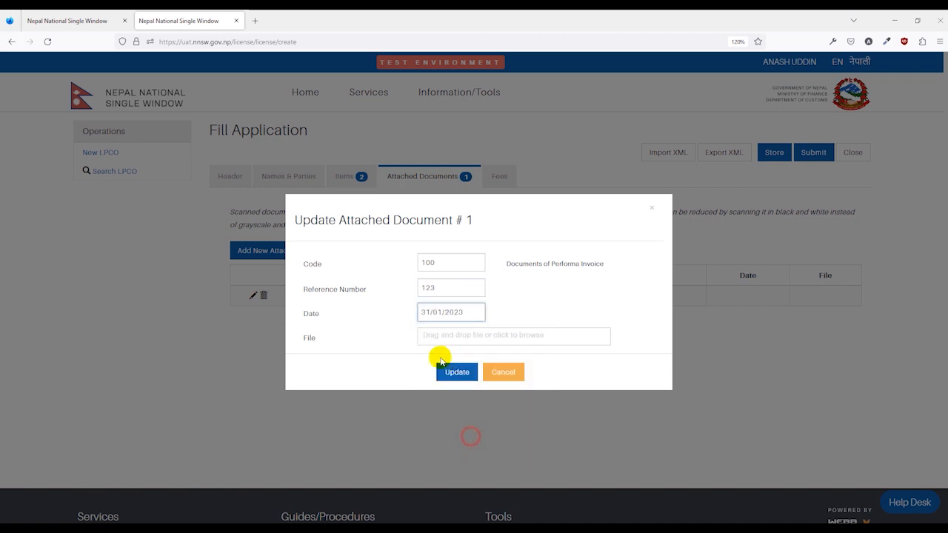
left_click(448, 335)
scroll(131, 156, "down", 3)
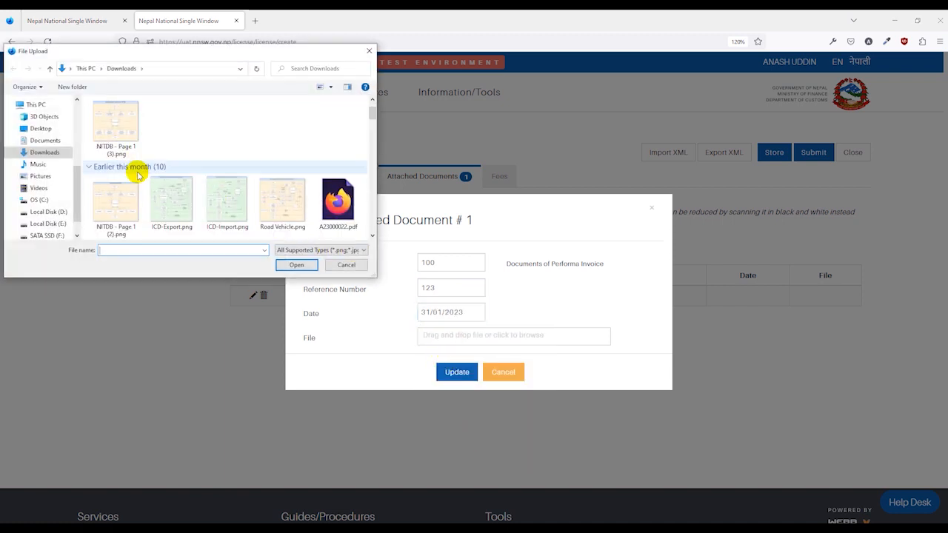
double_click(337, 144)
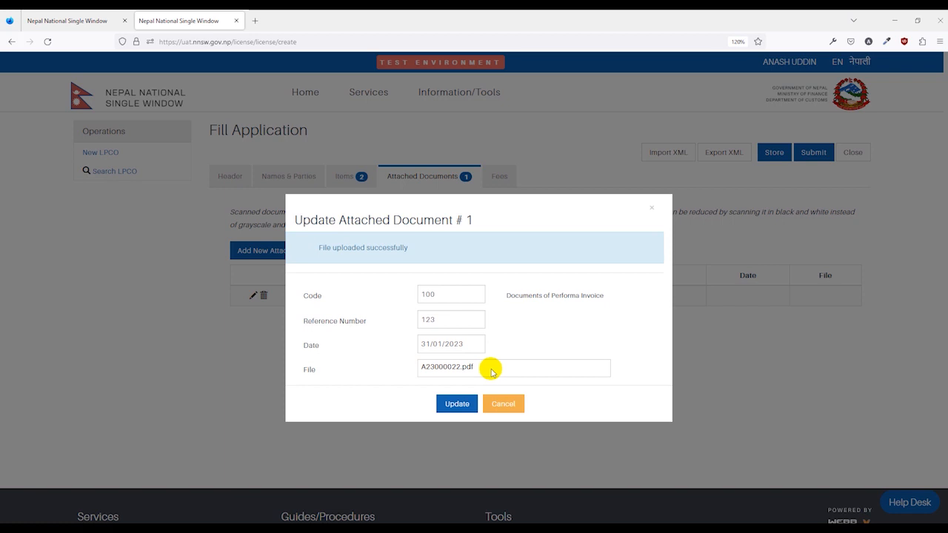
left_click(452, 405)
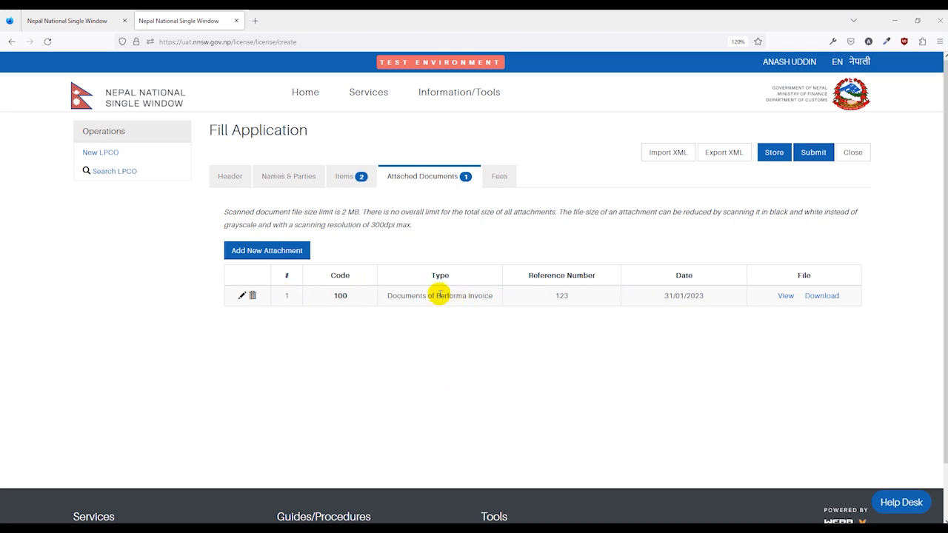
- Add a new attached document with code 999, Others, reference number "Pic" and a file from the Downloads folder
left_click(263, 253)
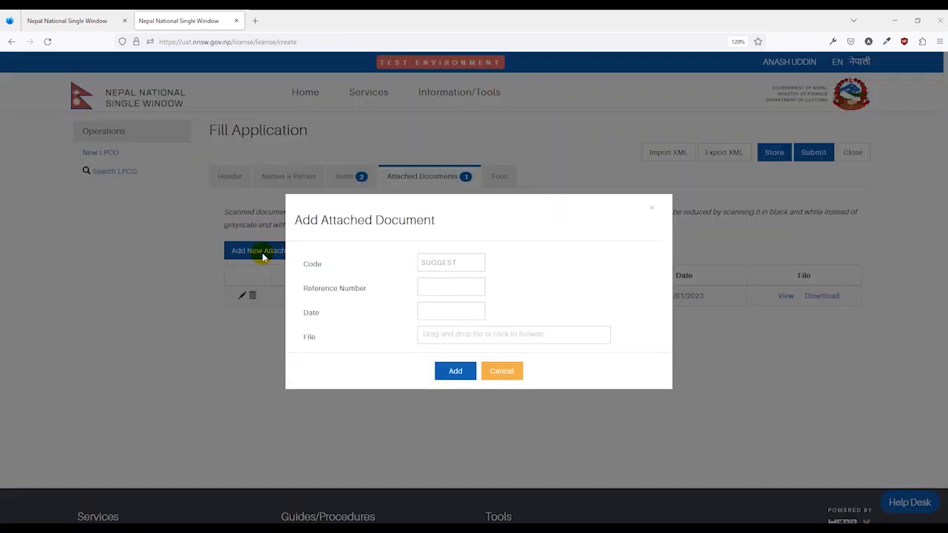
left_click(450, 264)
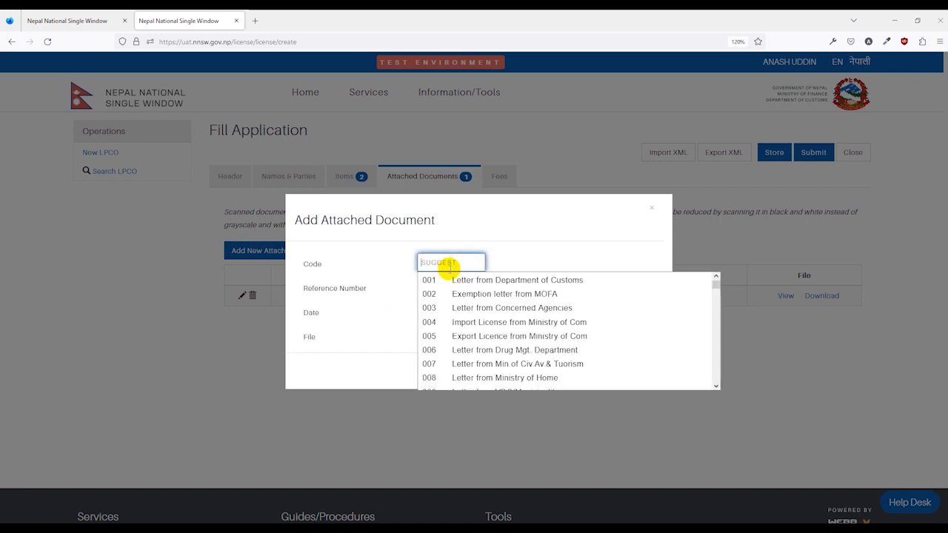
scroll(459, 367, "down", 3)
scroll(459, 370, "down", 15)
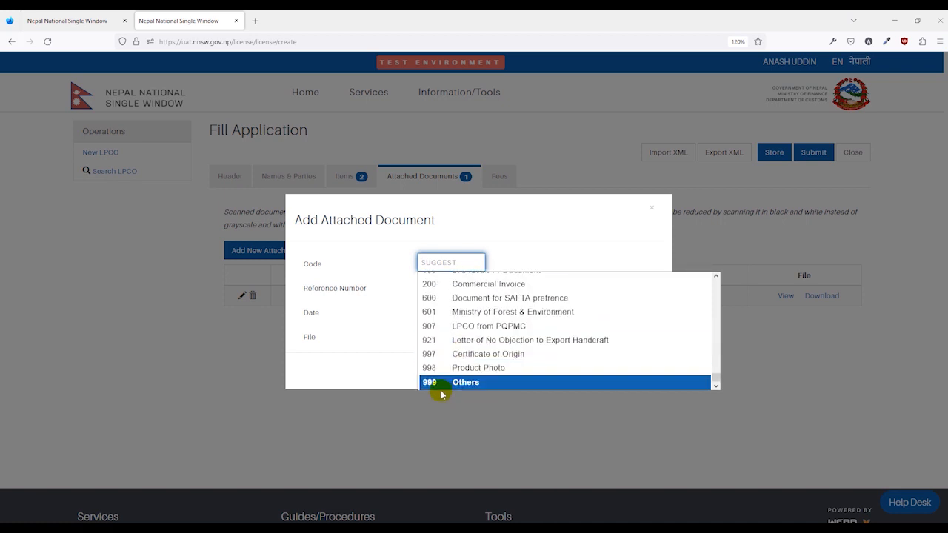
left_click(470, 383)
left_click(519, 289)
left_click(453, 286)
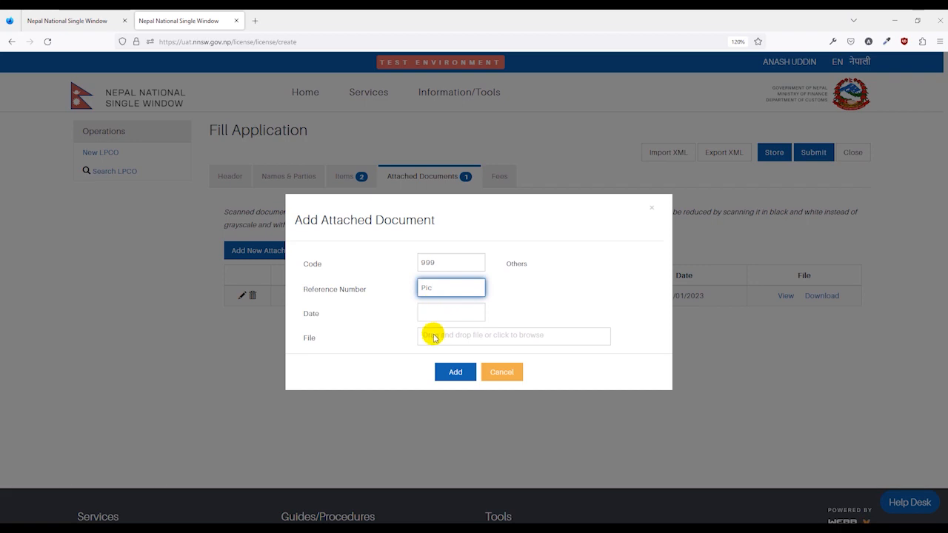
left_click(434, 338)
double_click(116, 122)
left_click(452, 397)
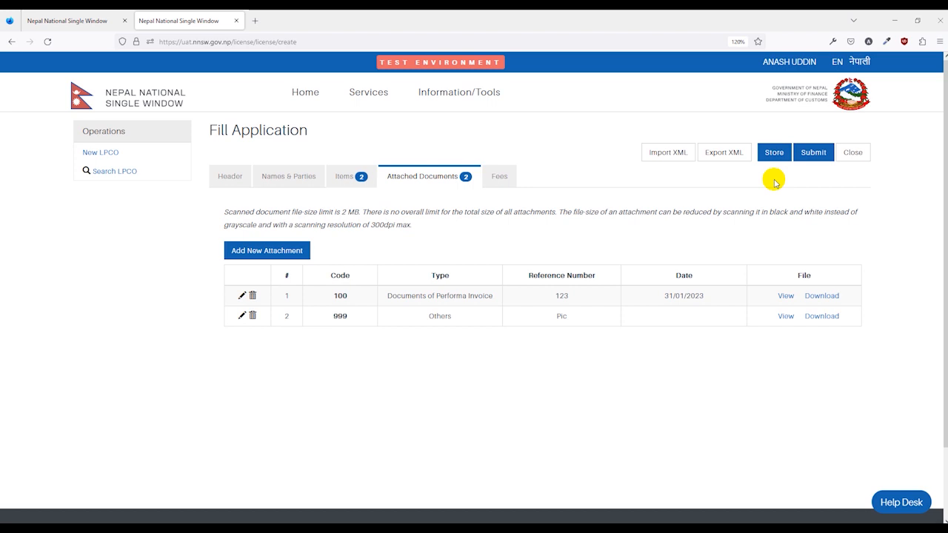
- Submit the application, confirm the submission and dismiss the request summary
left_click(812, 153)
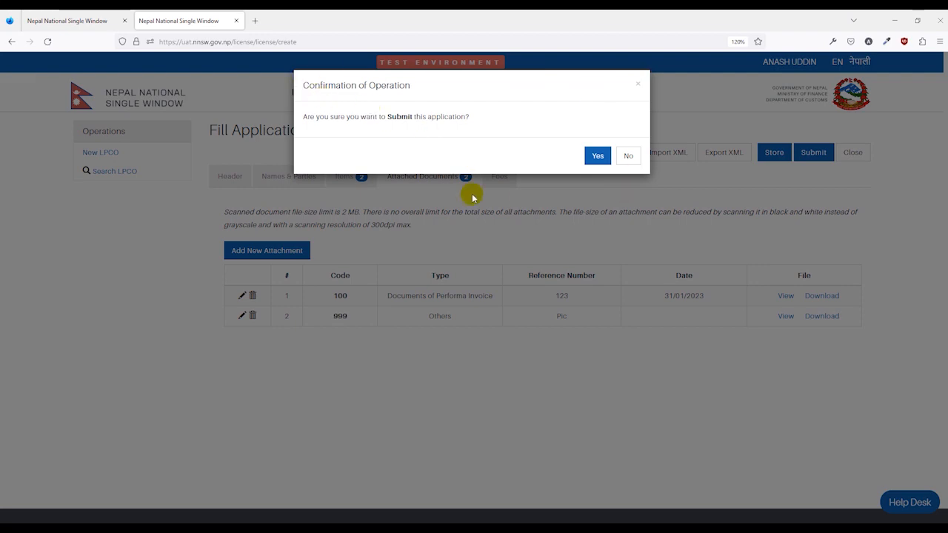
left_click(597, 157)
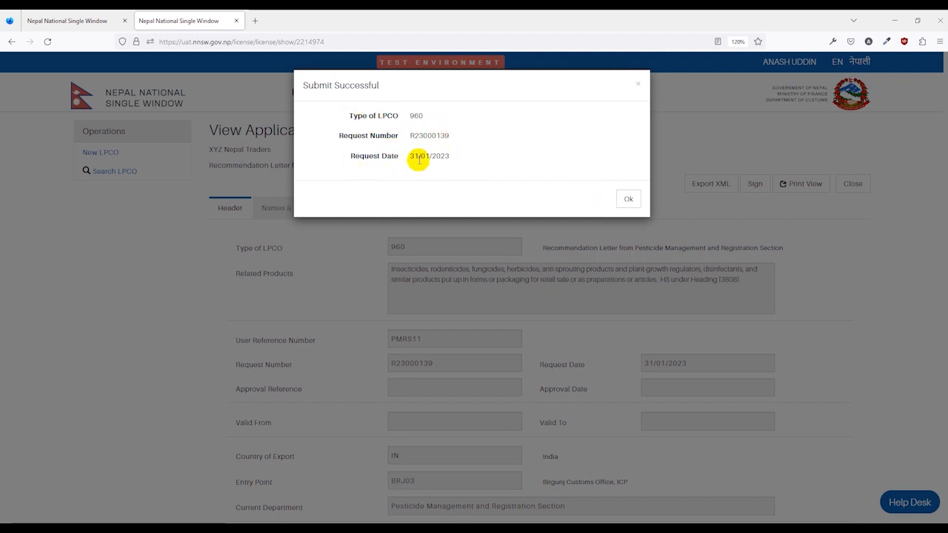
left_click(626, 199)
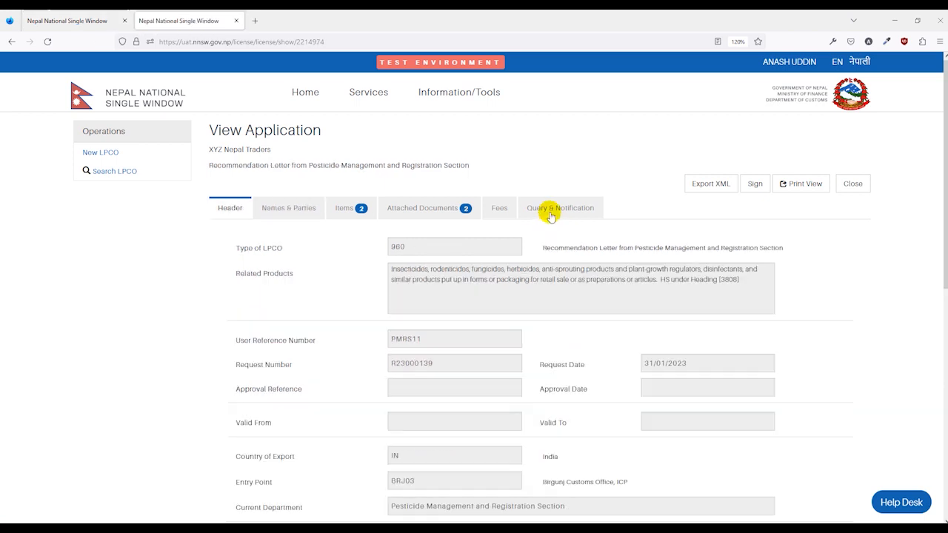
- Review the submitted application's queries and notifications, and start a message to PMRS
left_click(546, 210)
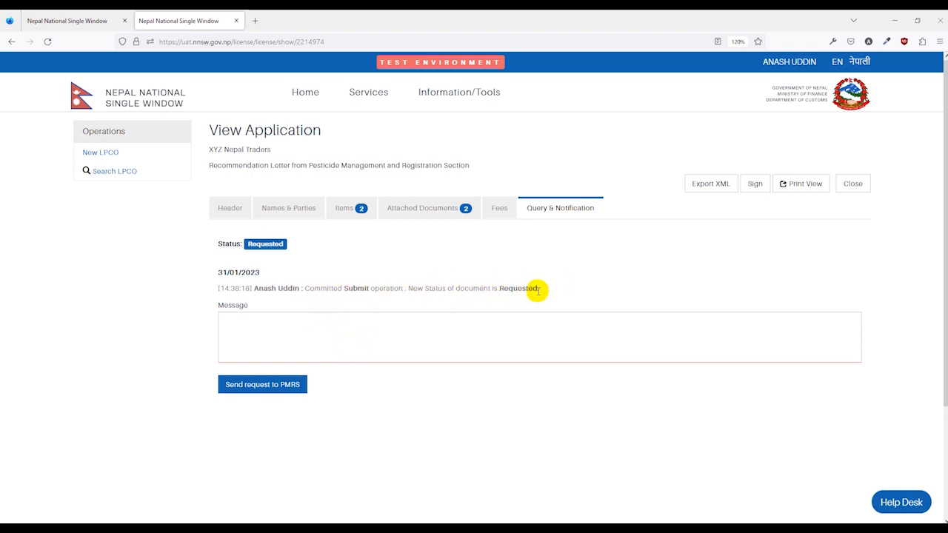
left_click(346, 327)
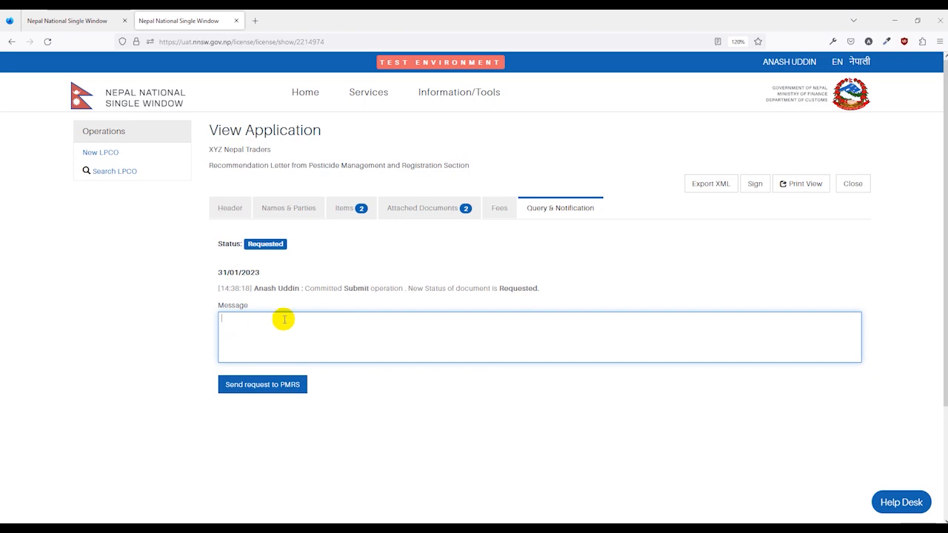